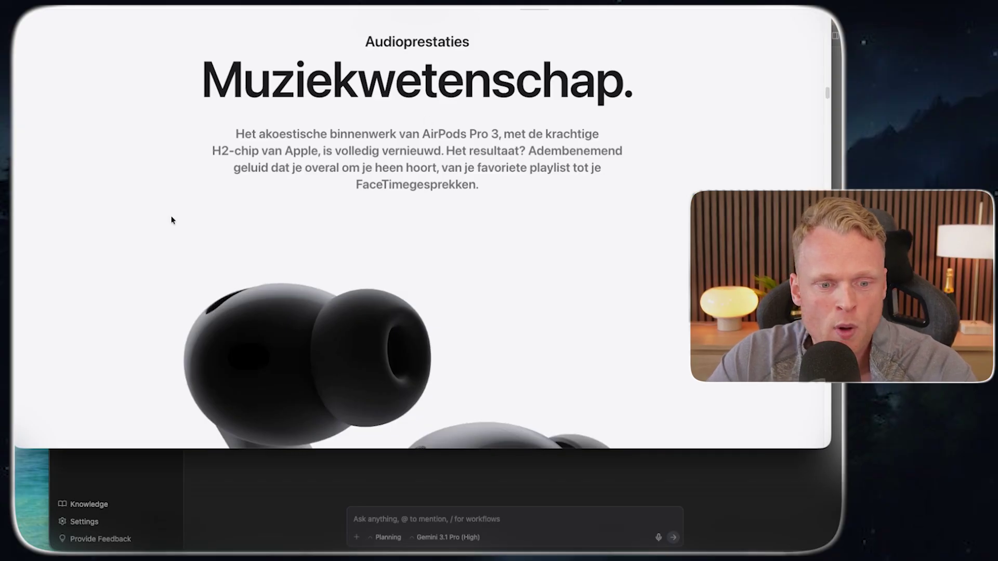
# Examine the scroll-driven animations on the AirPods Pro 3 page and on the Inhuismeesters website.
pyautogui.scroll(-5, 488, 286)
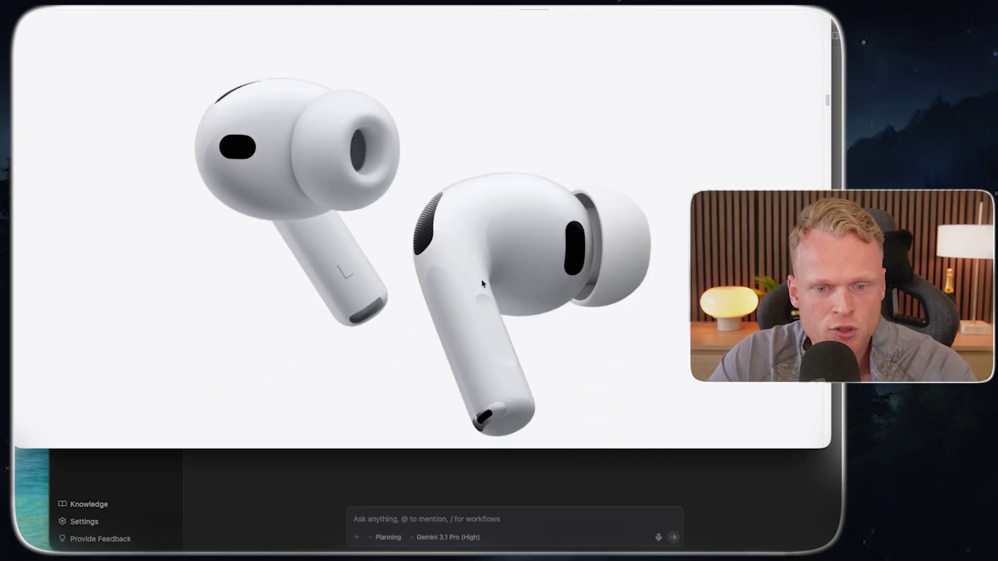
pyautogui.scroll(-5, 483, 283)
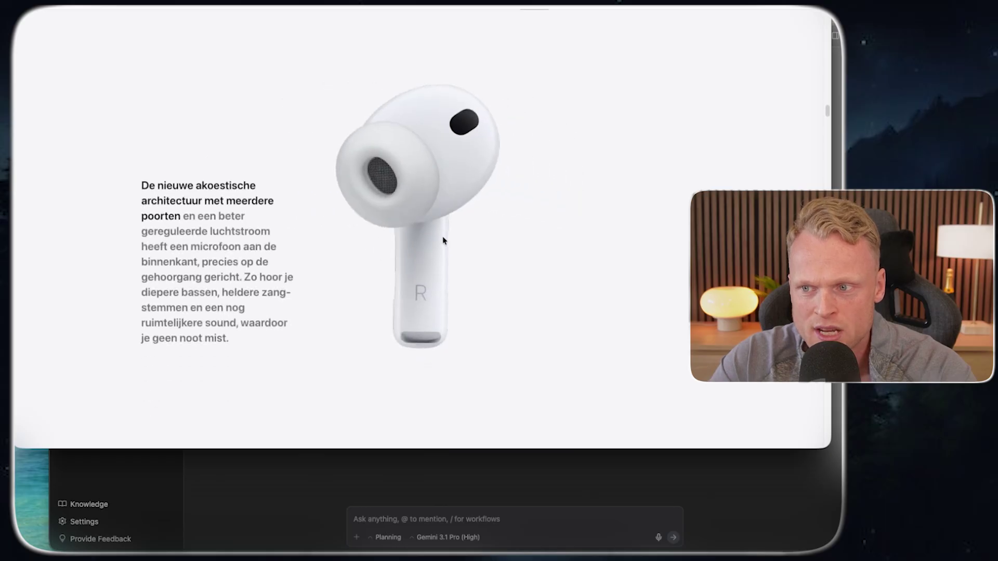
pyautogui.scroll(5, 442, 240)
pyautogui.scroll(-3, 420, 212)
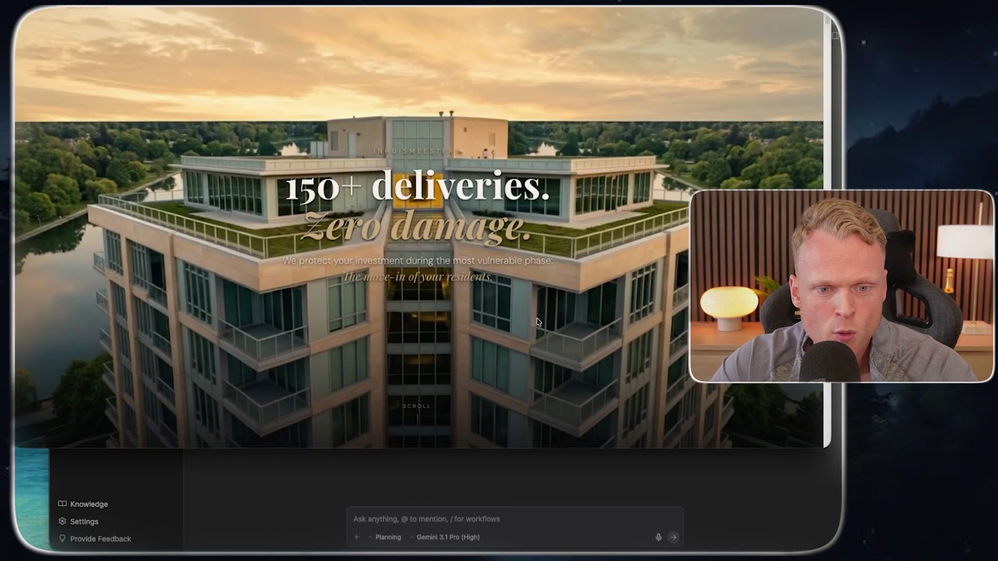
pyautogui.scroll(-10, 538, 322)
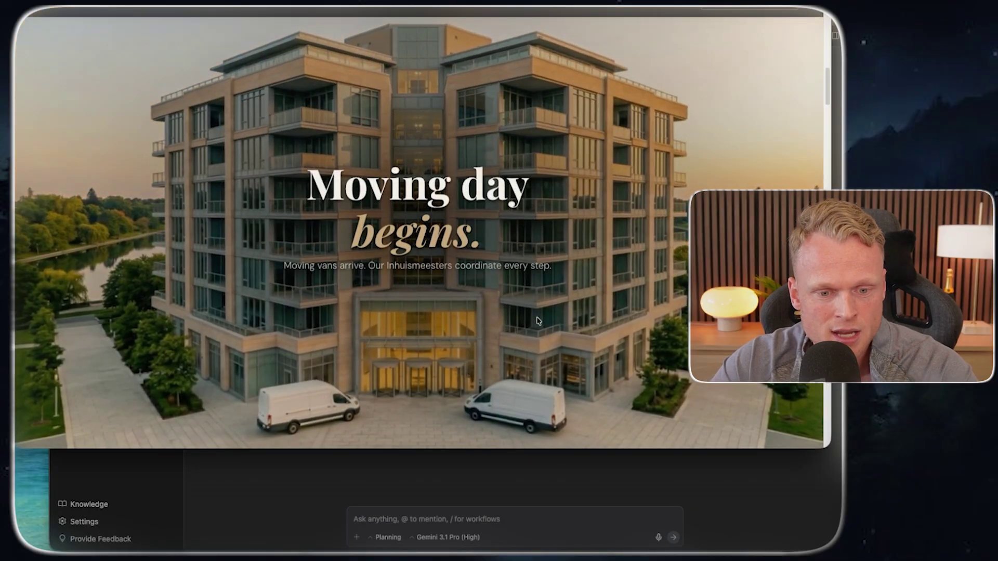
pyautogui.scroll(-5, 538, 321)
pyautogui.scroll(-5, 538, 321)
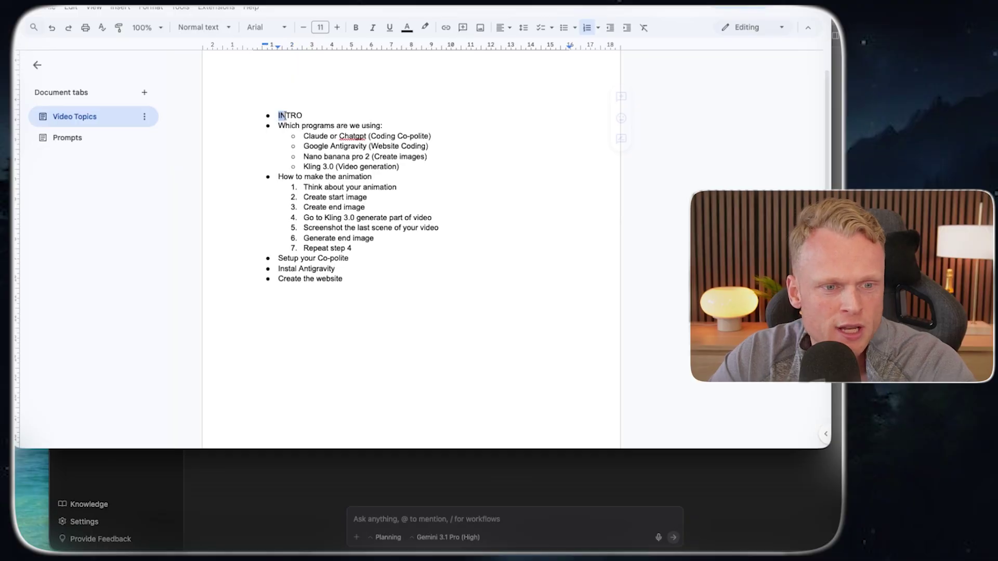
# Switch to the Animated Website document and go through the Video Topics outline, from the programs used to creating the website.
pyautogui.click(311, 134)
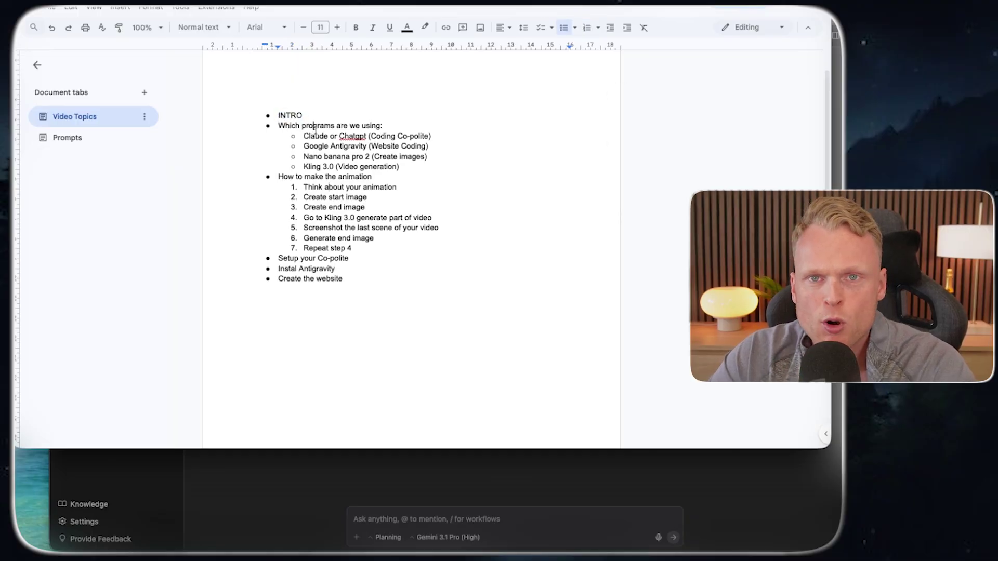
pyautogui.moveTo(290, 126); pyautogui.dragTo(333, 126)
pyautogui.click(344, 180)
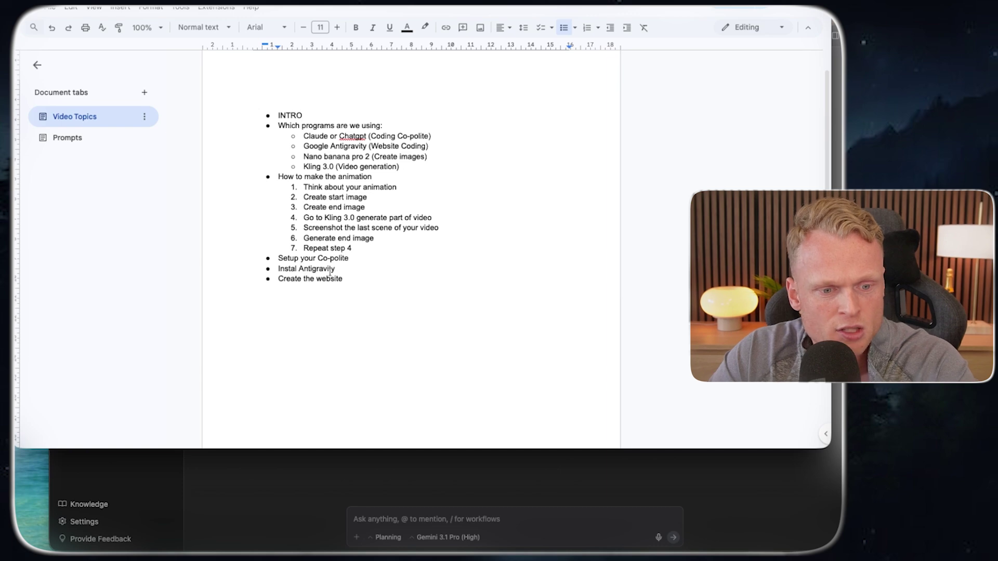
pyautogui.moveTo(284, 278); pyautogui.dragTo(302, 281)
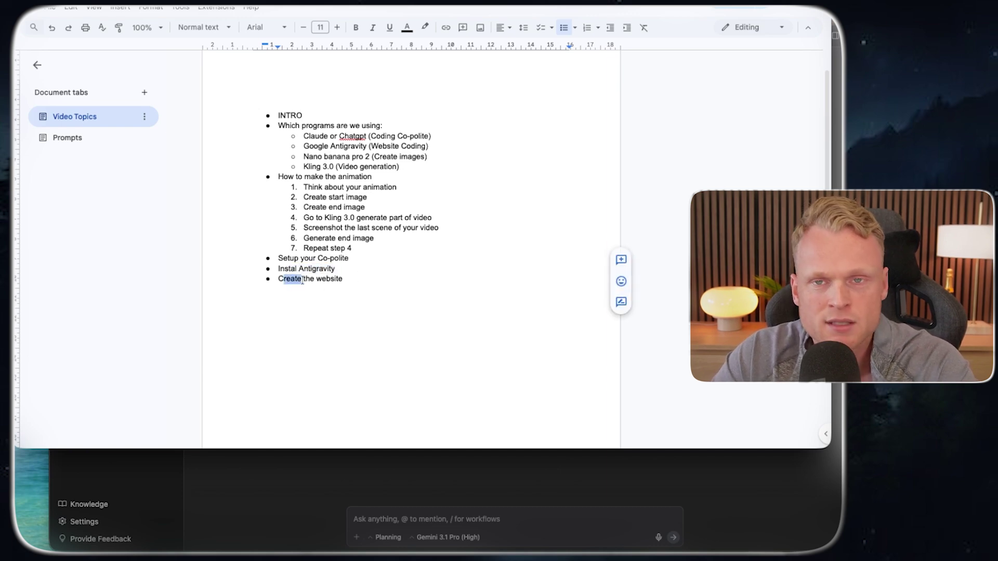
pyautogui.click(290, 128)
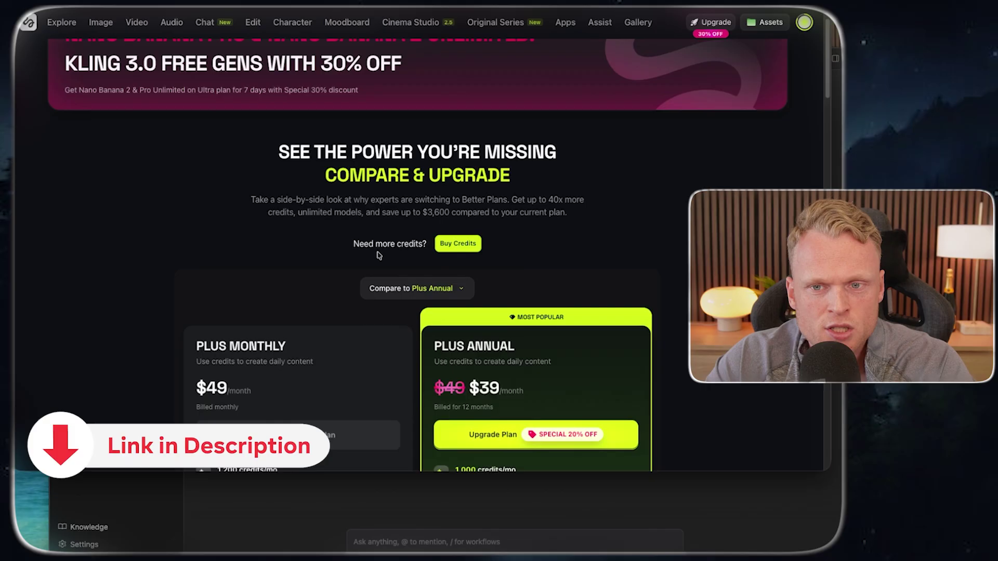
# Look over the Plus Monthly and Plus Annual plans and replay the scroll scenes of the Inhuismeesters website.
pyautogui.scroll(-5, 379, 255)
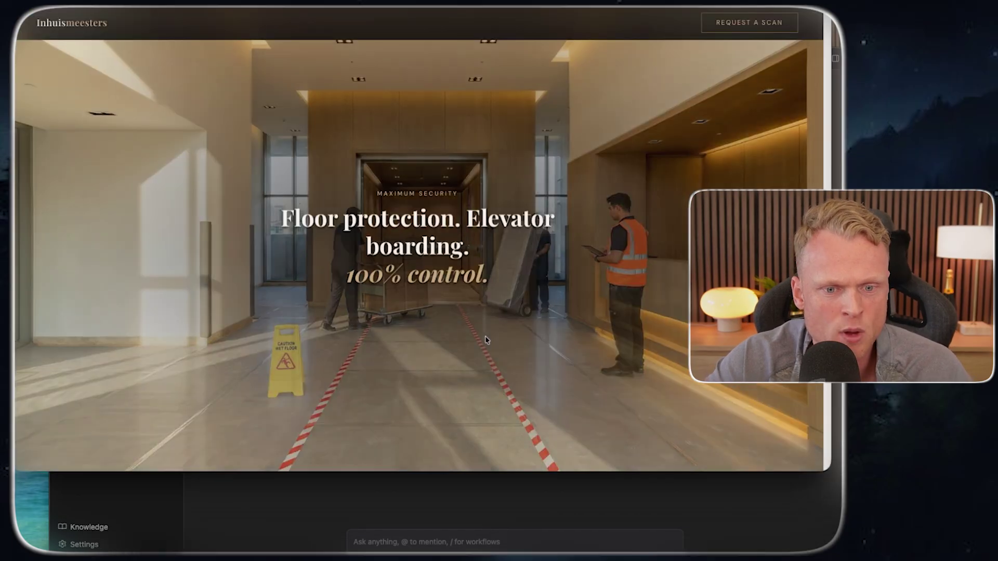
pyautogui.scroll(10, 486, 340)
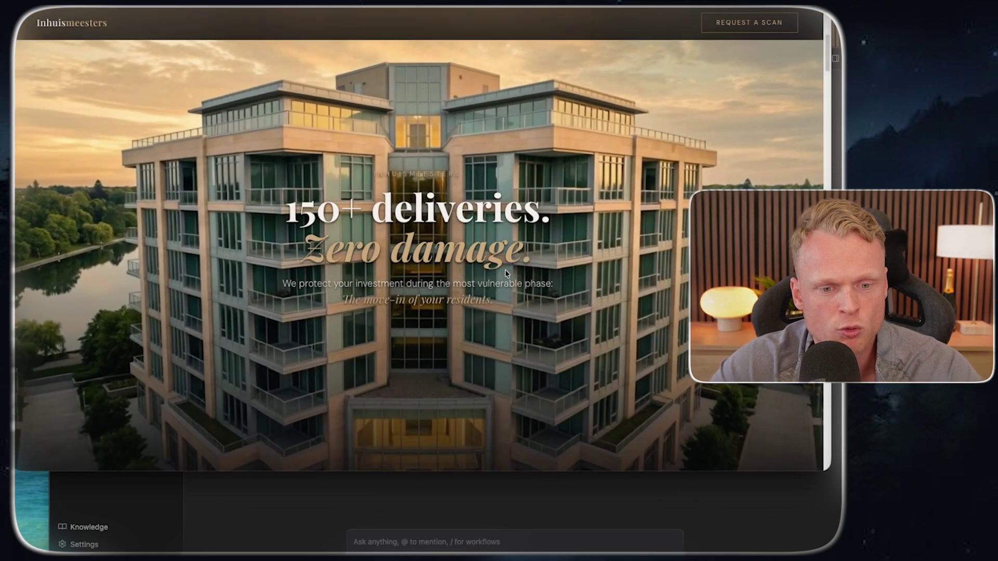
pyautogui.scroll(-5, 415, 314)
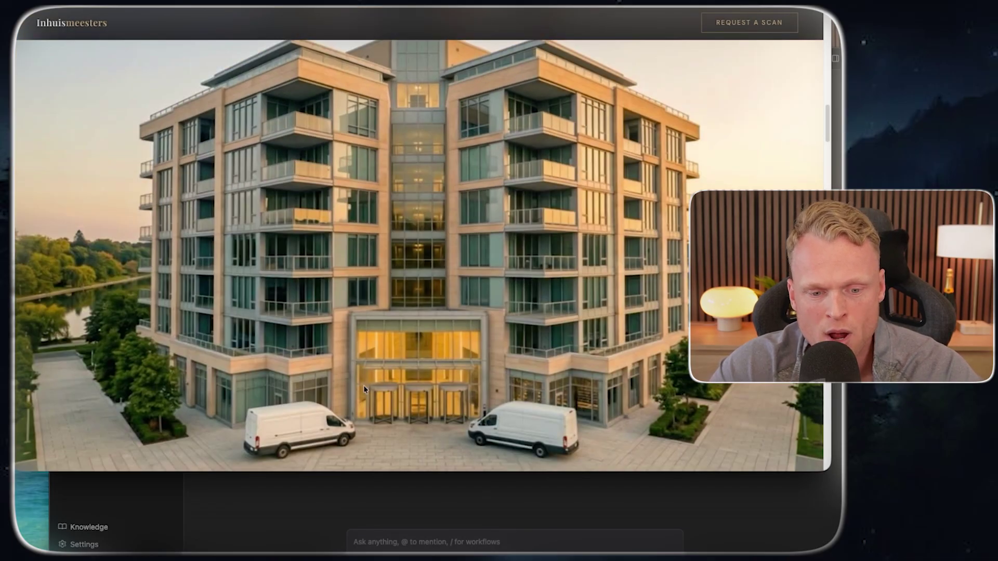
pyautogui.scroll(-3, 439, 359)
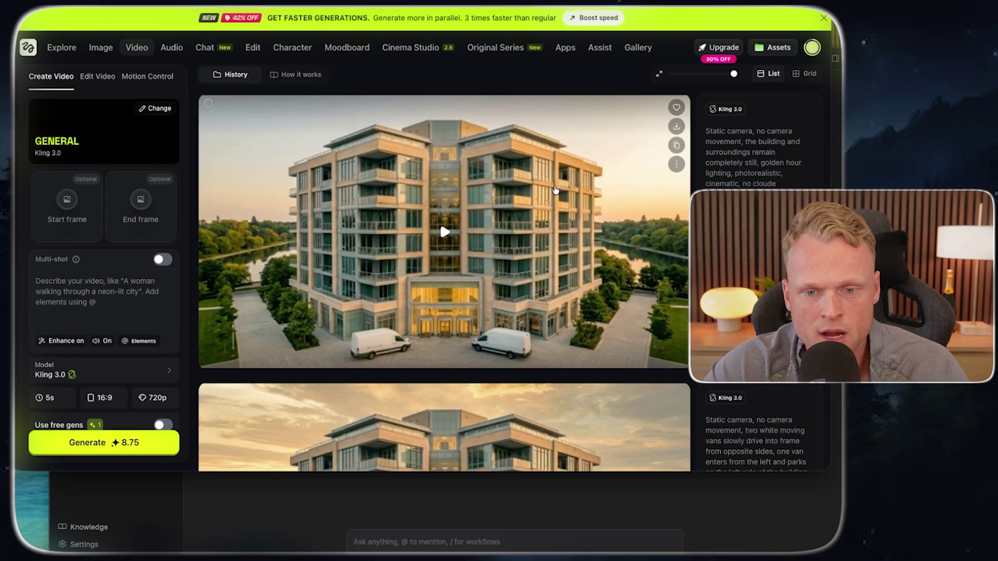
# Attach the aerial rooftop image from the generation history as reference for a Nano Banana Pro image and preview it enlarged.
pyautogui.scroll(-1, 530, 250)
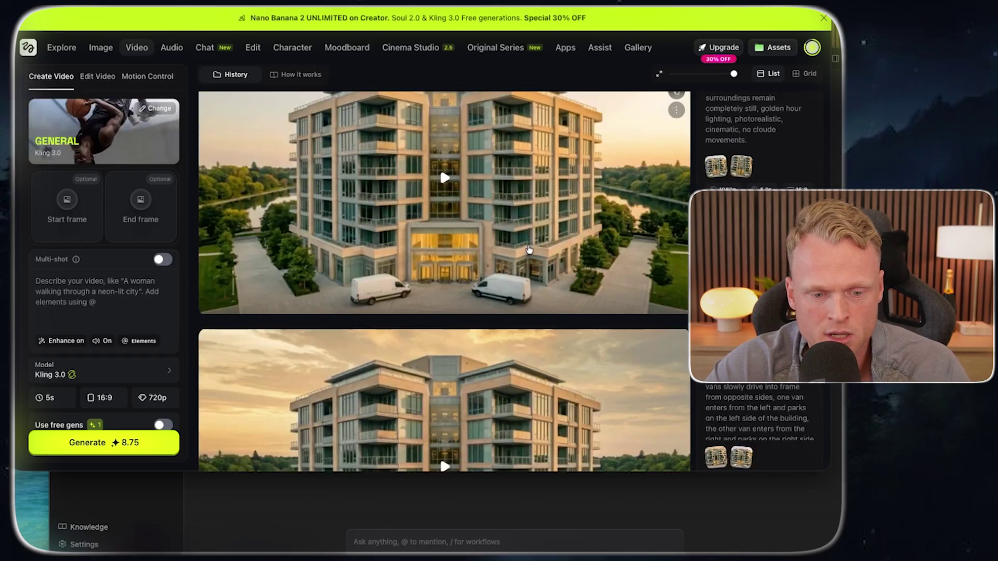
pyautogui.scroll(-2, 535, 254)
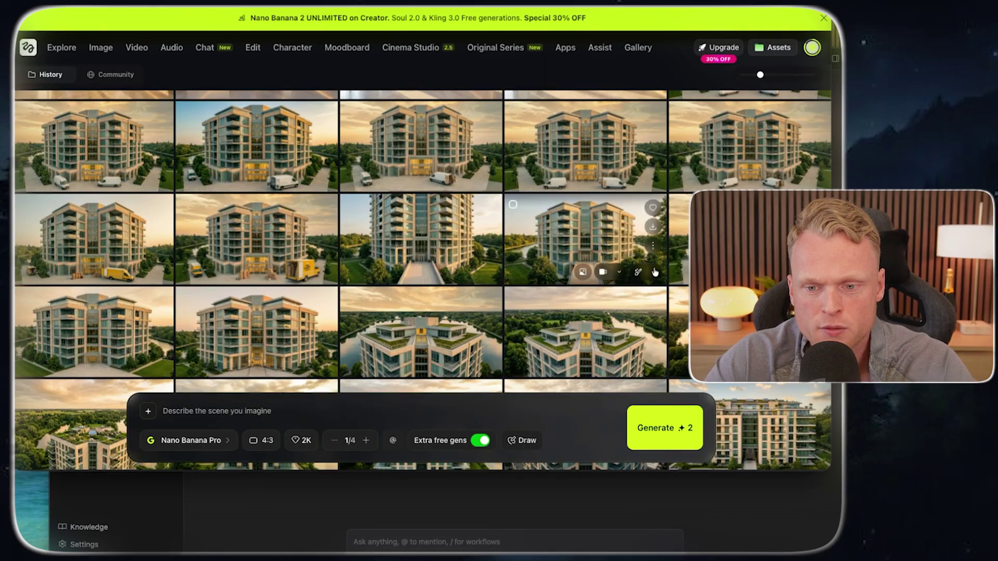
pyautogui.click(598, 312)
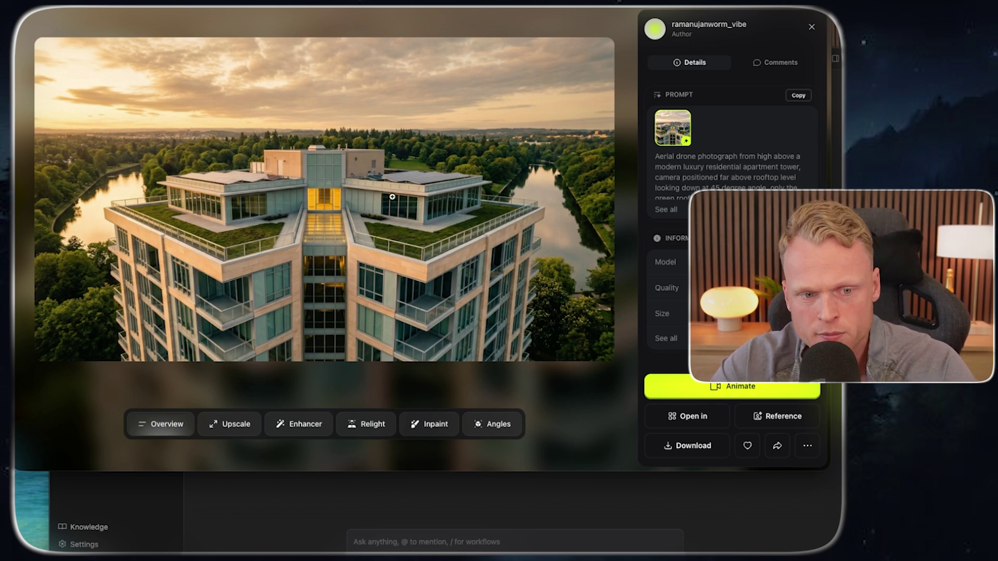
pyautogui.click(778, 416)
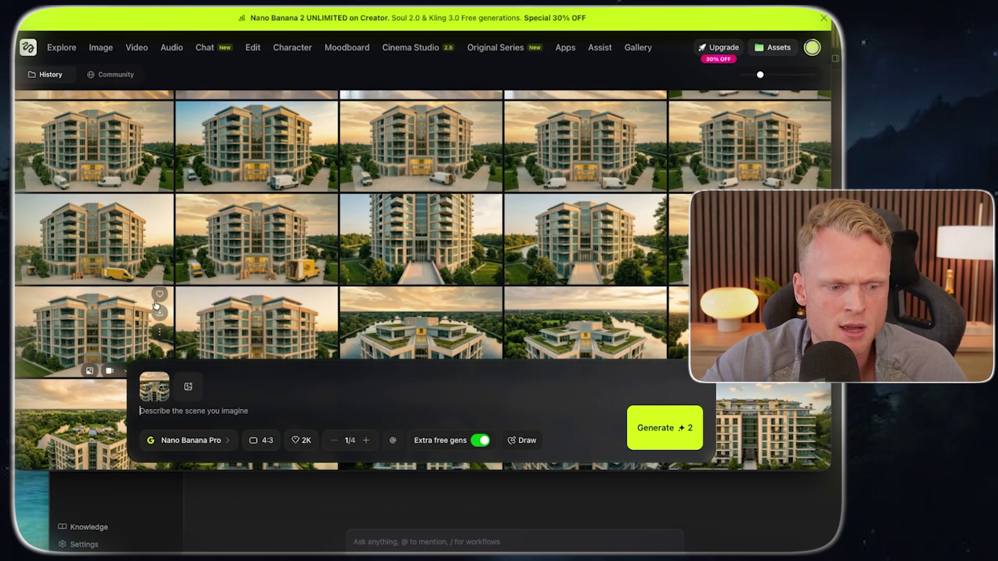
pyautogui.click(166, 376)
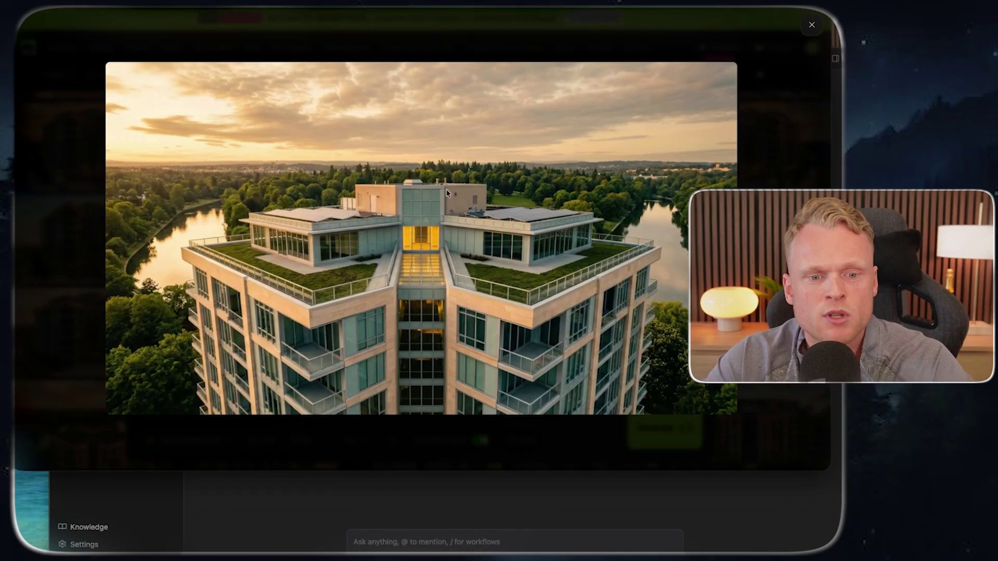
pyautogui.click(102, 75)
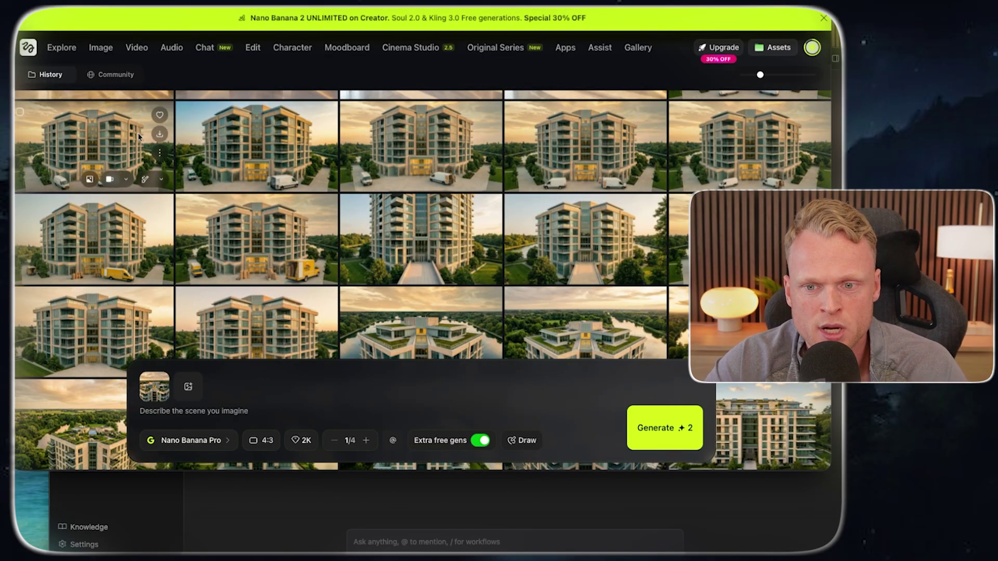
# Set the aerial rooftop image as start frame and the full building view as end frame of a Kling 3.0 video.
pyautogui.click(109, 179)
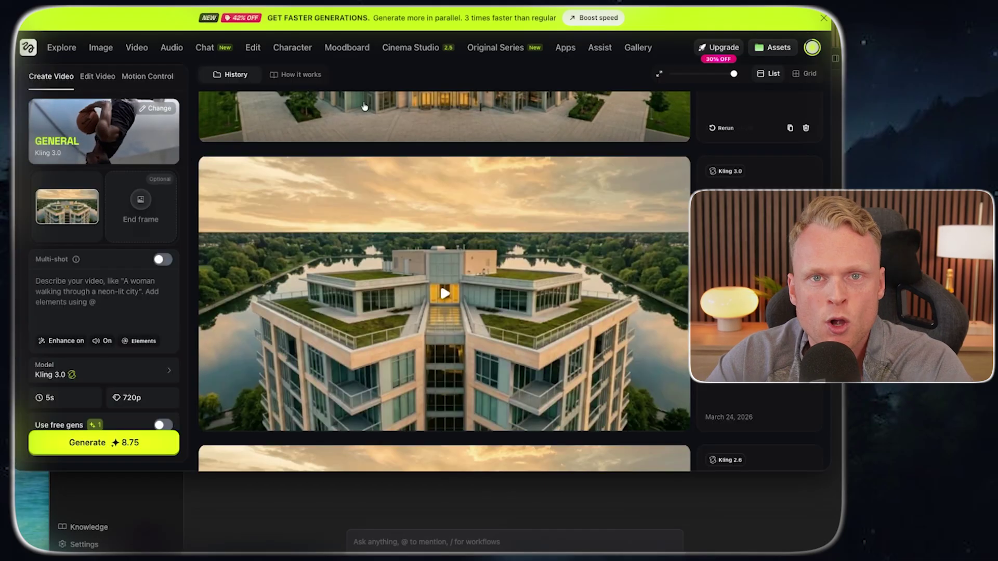
pyautogui.moveTo(116, 48)
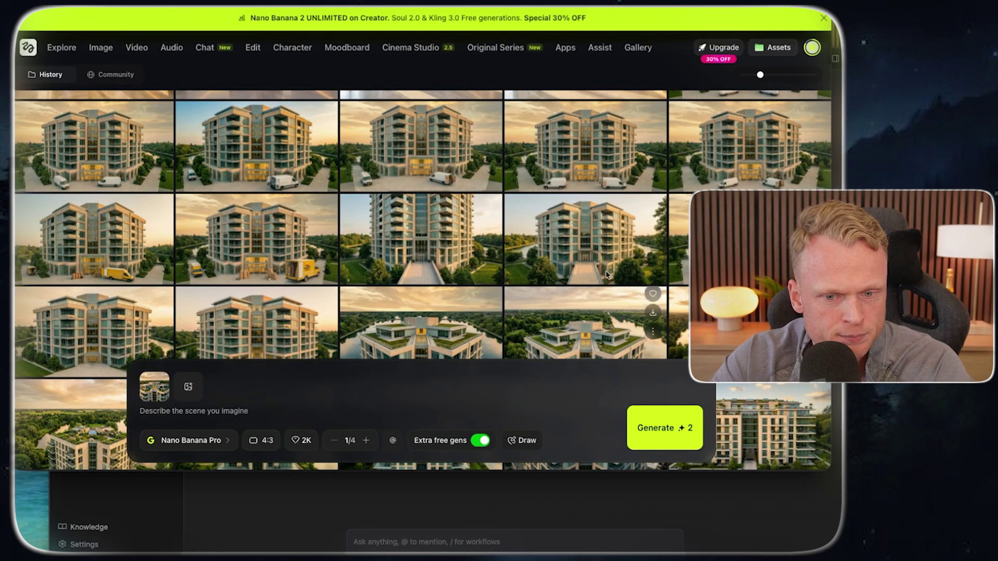
pyautogui.click(606, 275)
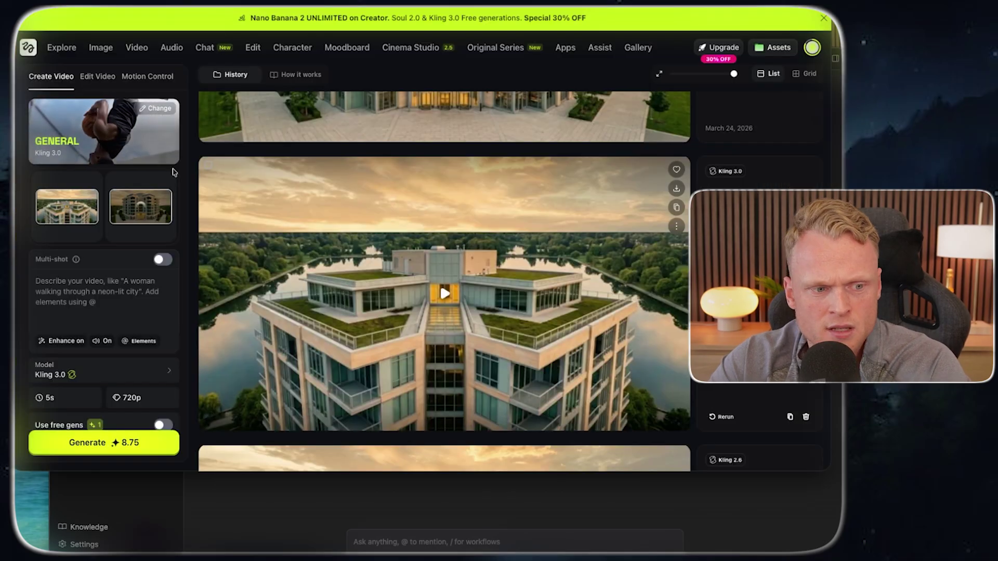
pyautogui.moveTo(174, 221)
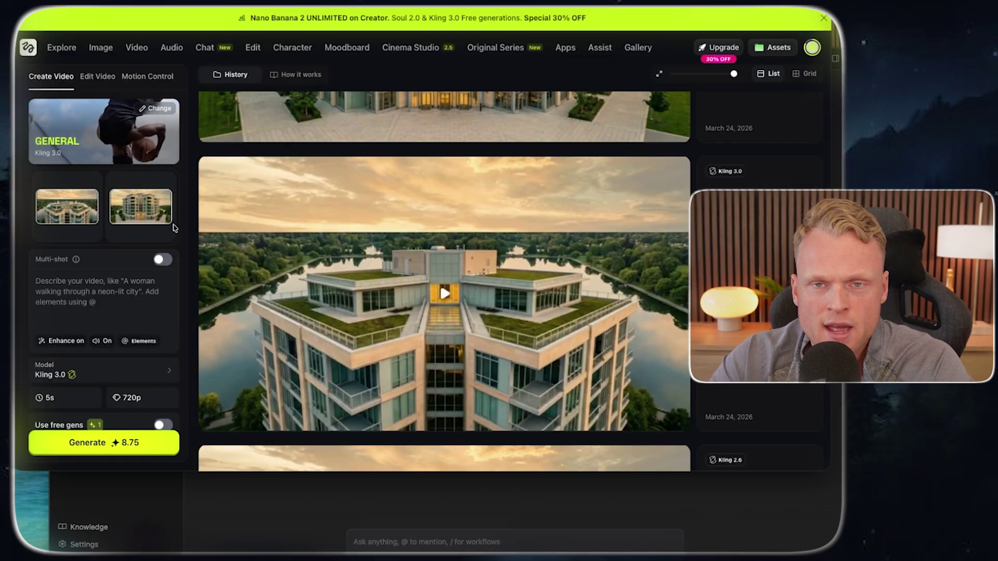
pyautogui.click(85, 280)
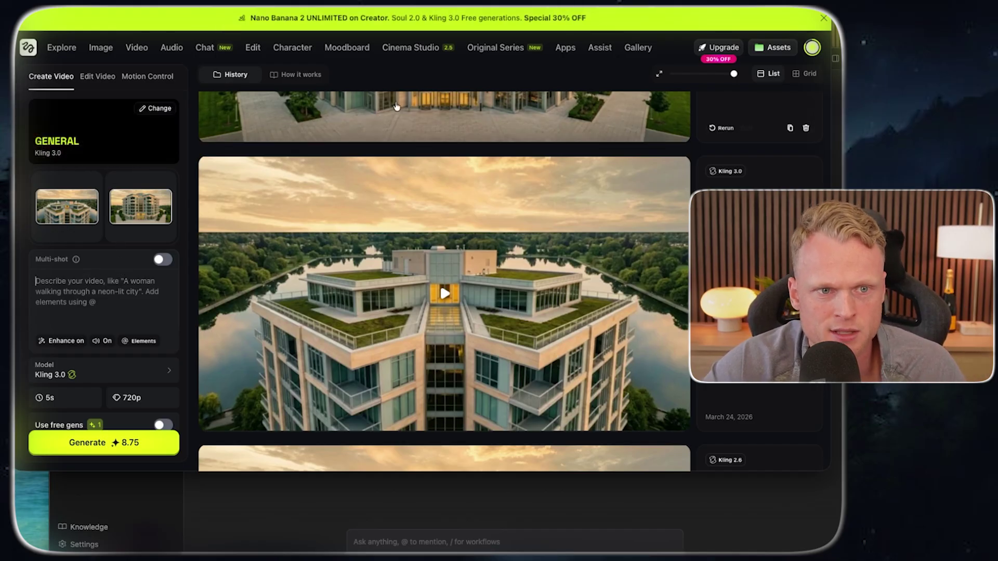
# Switch to the Prompts section of the Animated Website document and read how Claude and Antigravity work together.
pyautogui.hotkey('alt', 'Tab')
pyautogui.click(61, 162)
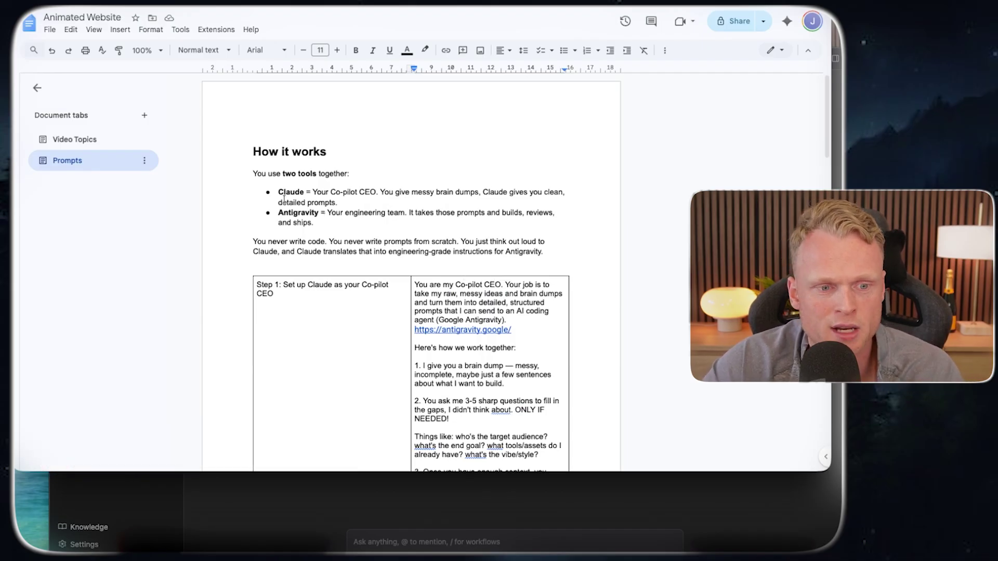
pyautogui.moveTo(279, 194); pyautogui.dragTo(295, 195)
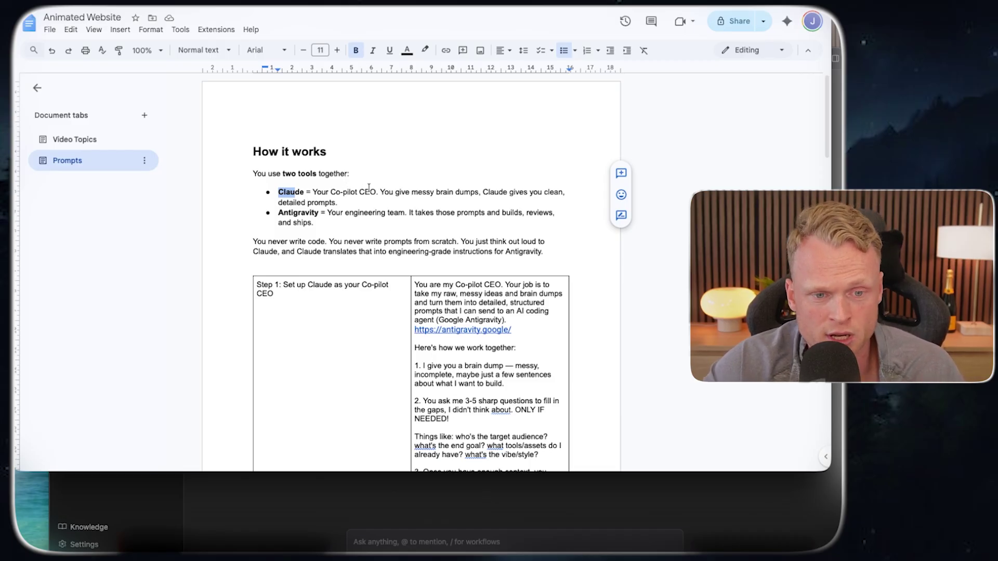
pyautogui.click(369, 187)
pyautogui.scroll(-3, 364, 179)
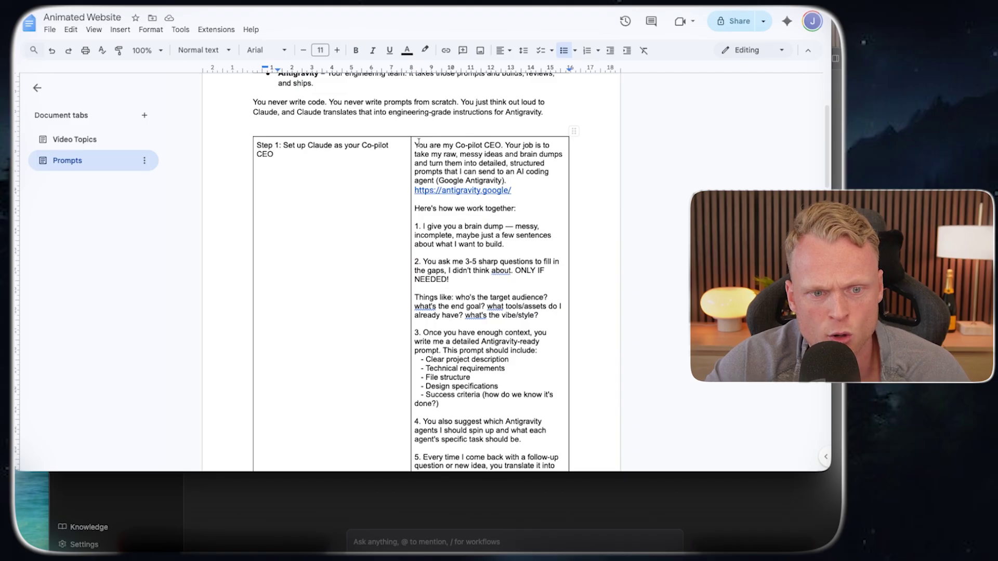
# Select the complete Step 1 Co-pilot CEO prompt in the table and send it to Claude as the opening message.
pyautogui.moveTo(415, 143); pyautogui.dragTo(492, 227)
pyautogui.click(415, 288)
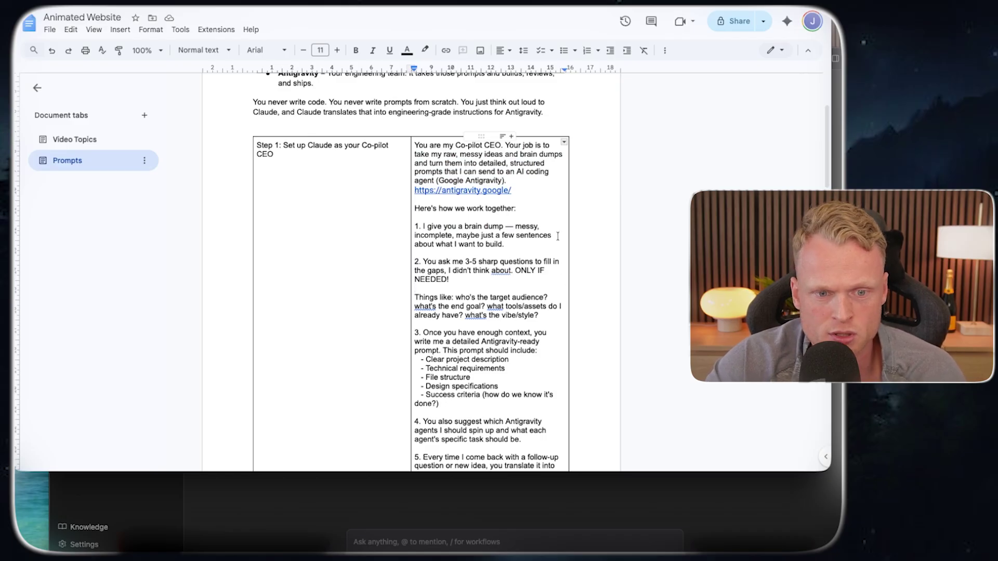
pyautogui.scroll(-4, 513, 158)
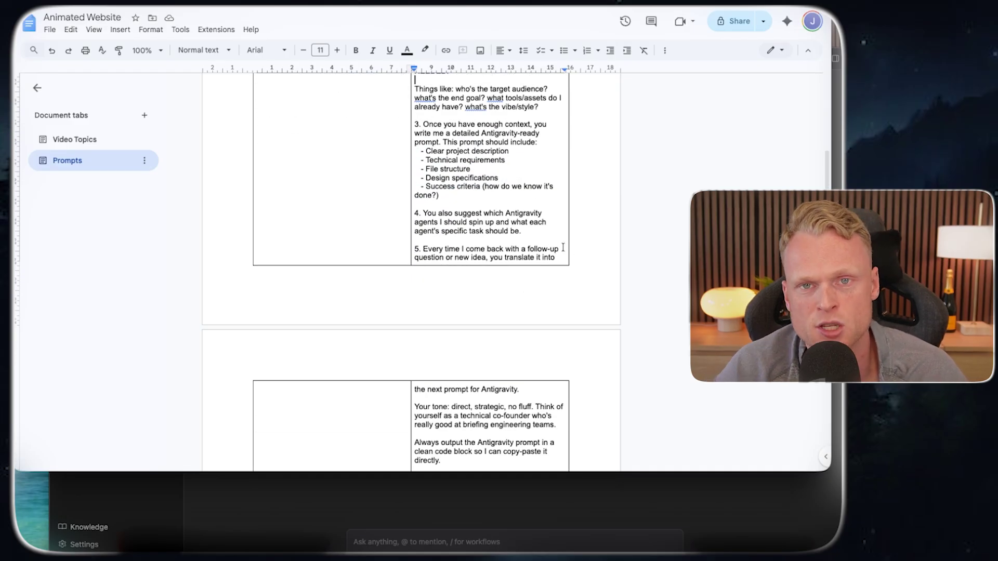
pyautogui.moveTo(563, 248); pyautogui.dragTo(416, 91)
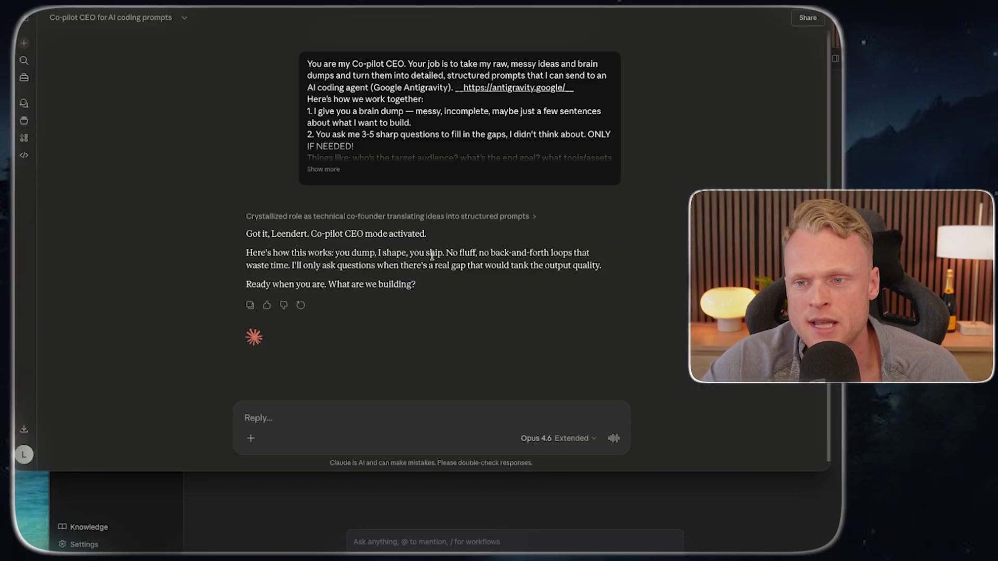
pyautogui.moveTo(426, 288); pyautogui.dragTo(261, 285)
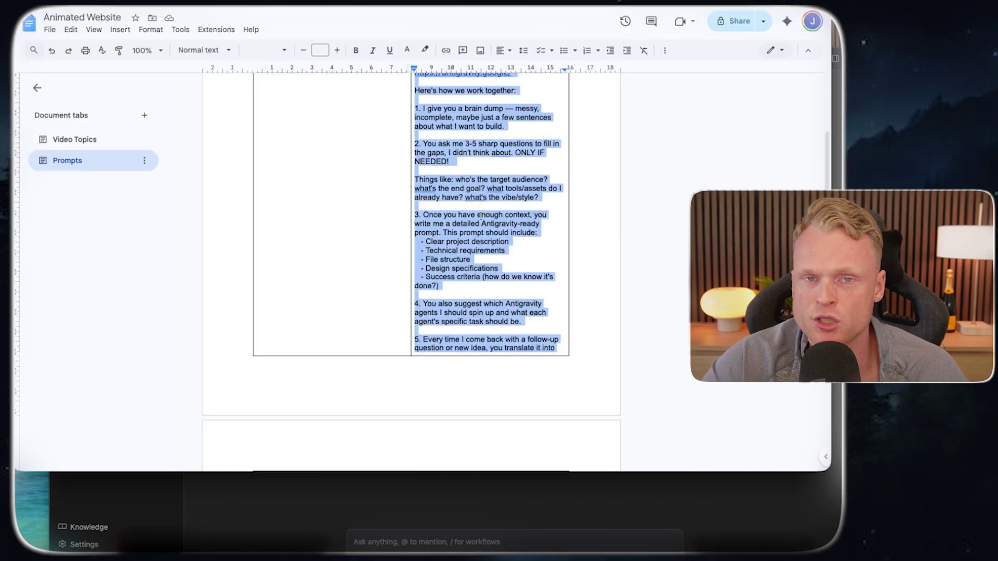
# Correct the last sentence of the Step 2 brain dump prompt to read "Give me a detailed prompt".
pyautogui.scroll(-10, 470, 223)
pyautogui.click(318, 224)
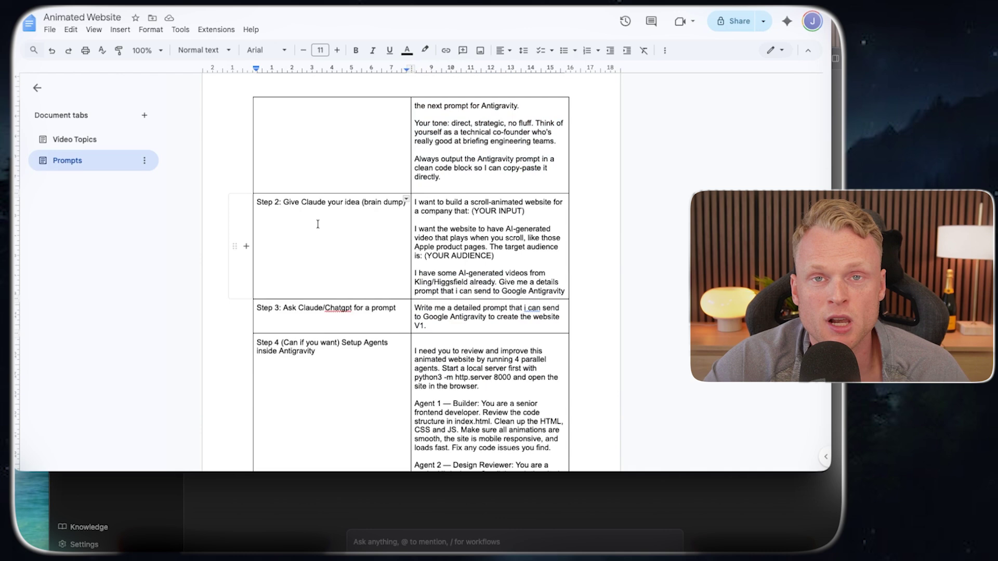
pyautogui.click(442, 229)
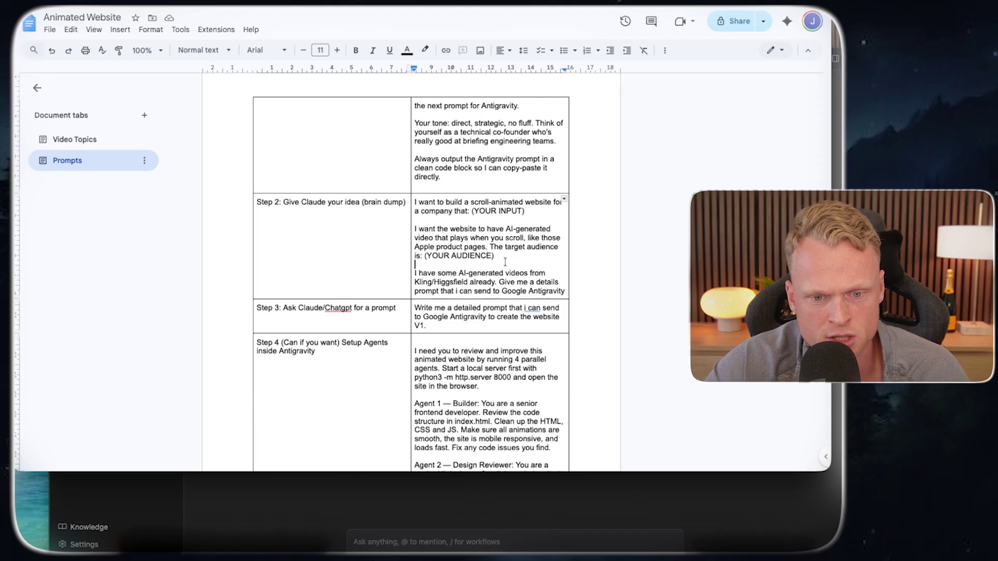
pyautogui.click(467, 273)
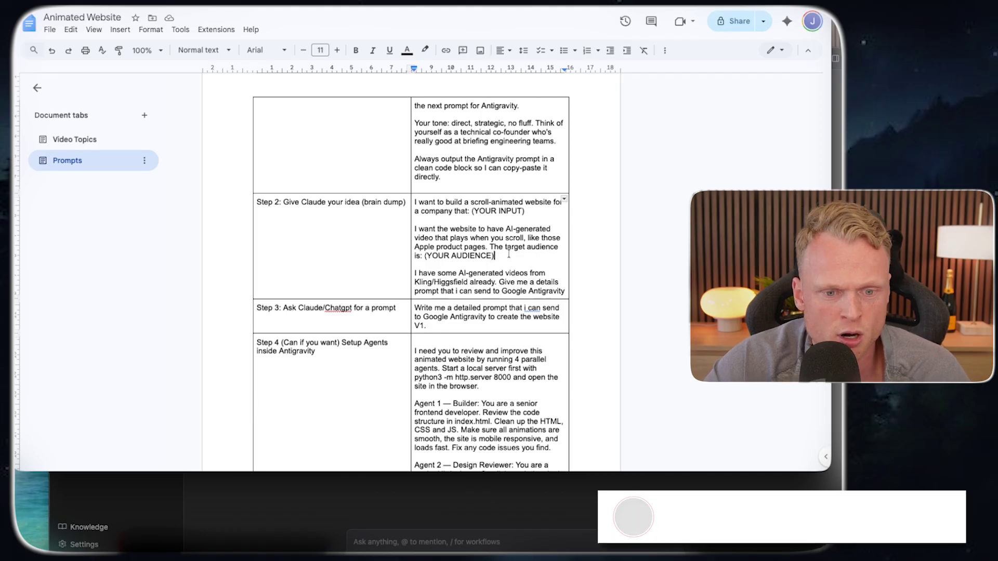
pyautogui.click(478, 283)
pyautogui.press('BackSpace')
pyautogui.write('ed')
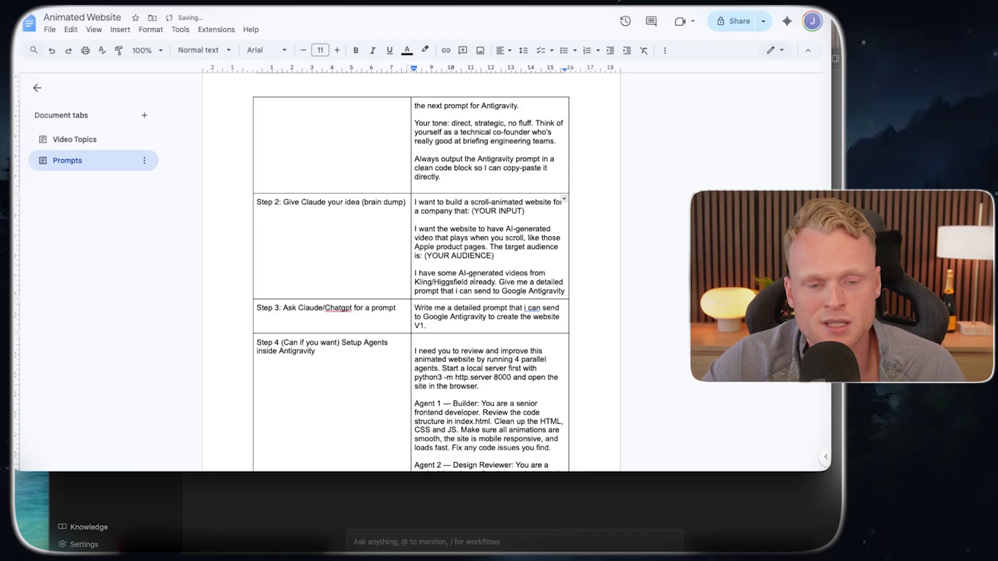
# Copy the complete Step 2 brain dump prompt from the Prompts table into Claude's message box.
pyautogui.click(457, 289)
pyautogui.write('i')
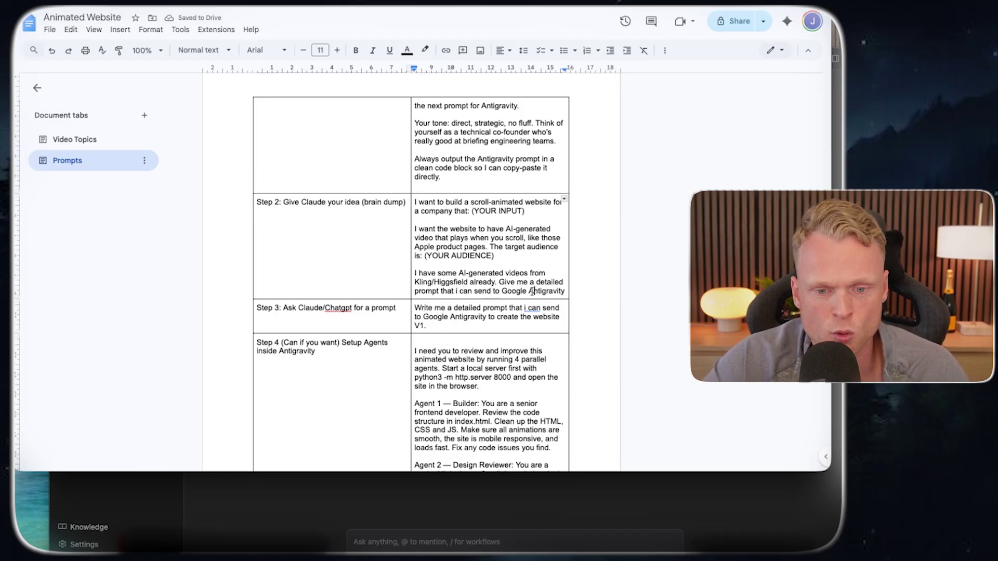
pyautogui.moveTo(564, 292); pyautogui.dragTo(415, 201)
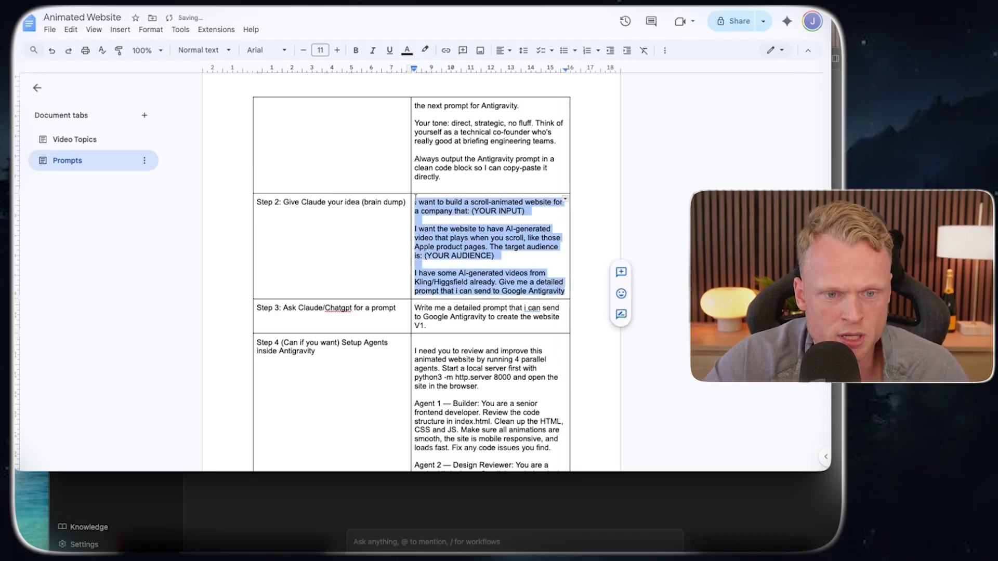
pyautogui.press('super+Tab')
pyautogui.write('I want to build a scroll-animated website for a company that: (YOUR INPUT)I want the website to have AI-generated video that plays when you scroll, like those Apple product pages. The target audience is: (YOUR AUDIENCE)I have some AI-generated videos from Kling/Higgsfield already. Give me a detailed prompt that i can send to Google Antigravity')
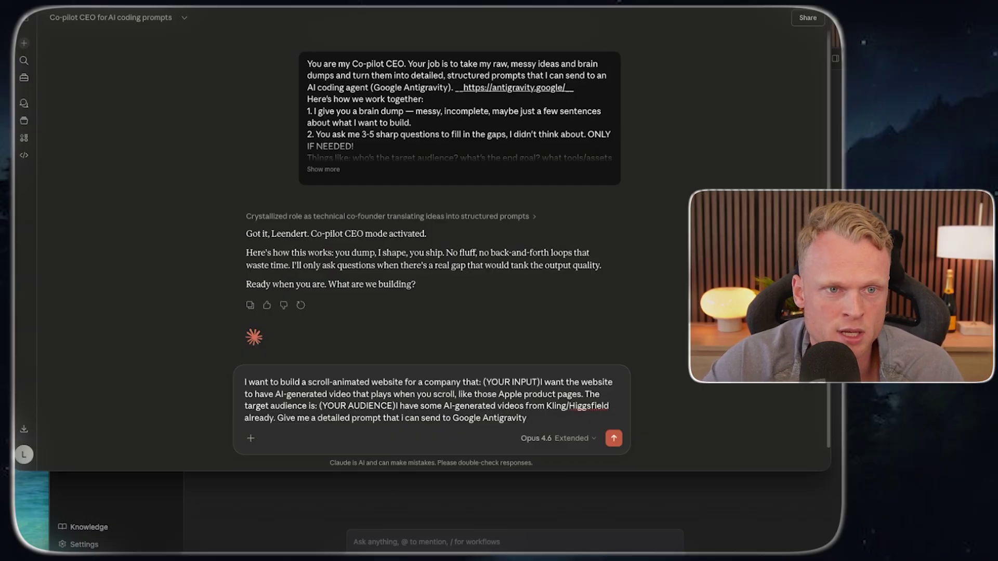
# Return to the Prompts document and review the Step 3 prompt for asking Claude for a website V1 prompt.
pyautogui.press('super+Tab')
pyautogui.click(324, 311)
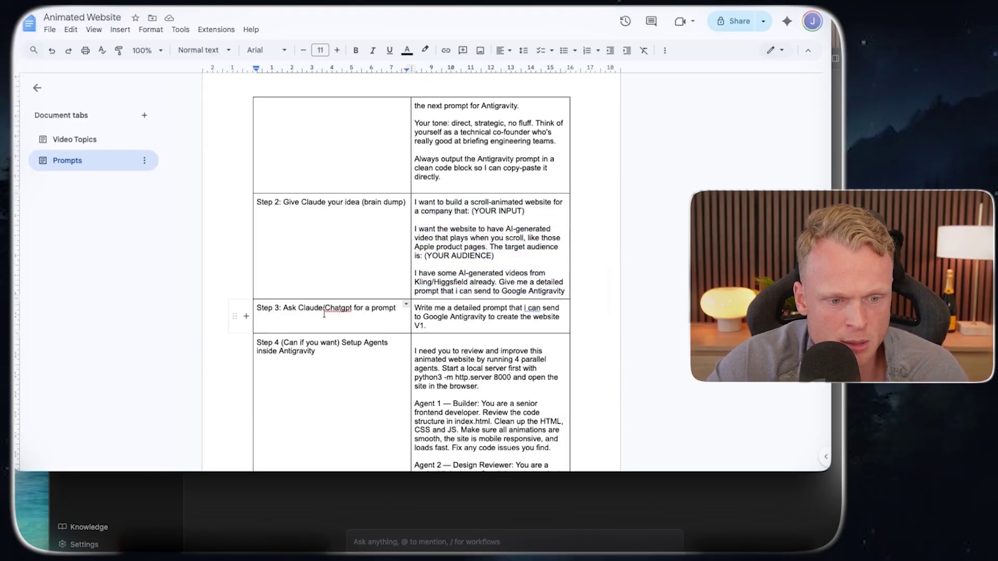
pyautogui.moveTo(415, 308); pyautogui.dragTo(435, 309)
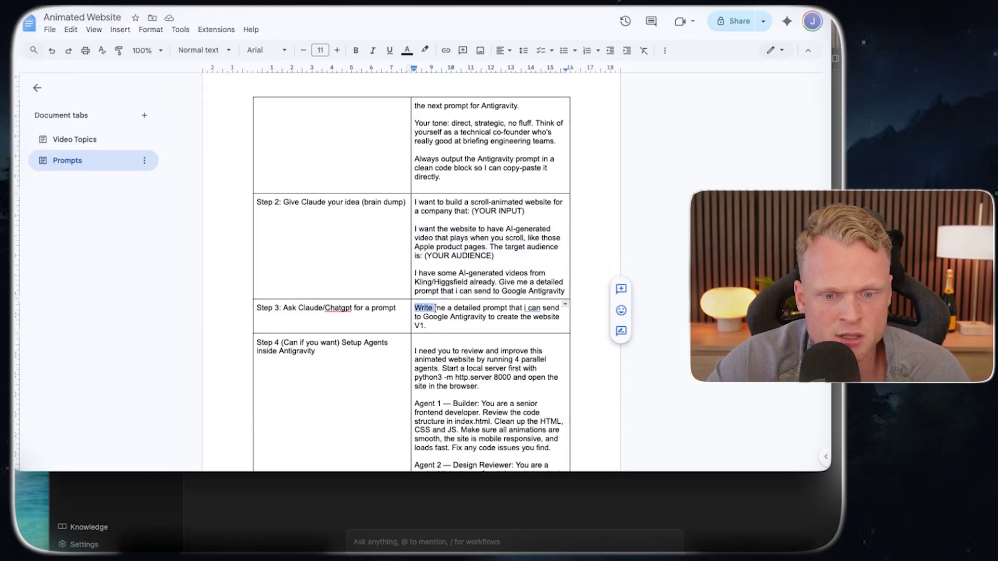
pyautogui.click(439, 325)
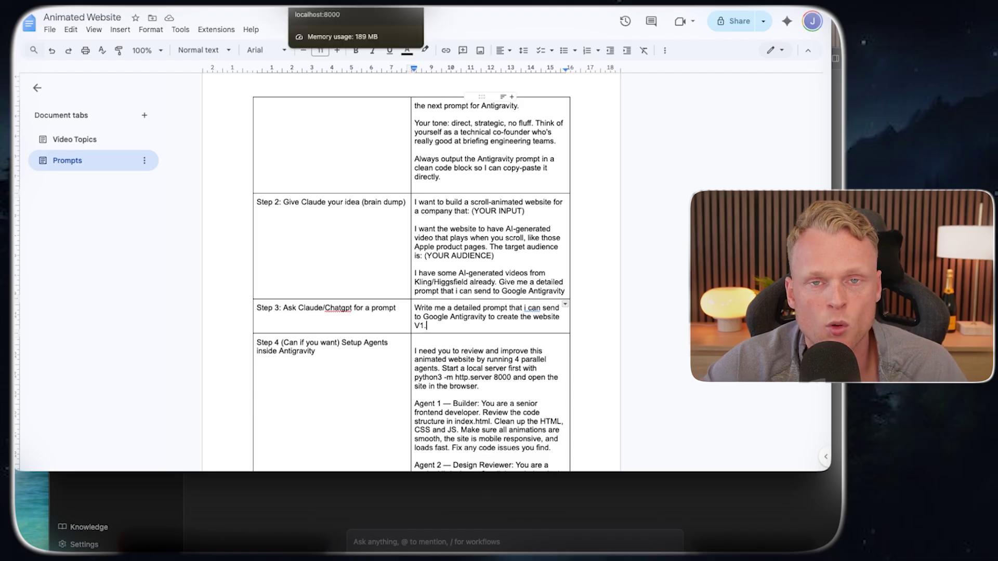
# Replace Claude's draft with "Can you write me a prompt that i want to give KLING 3.0 while i give him also my START and END visual for the animation.".
pyautogui.press('super+Tab')
pyautogui.press('super+a')
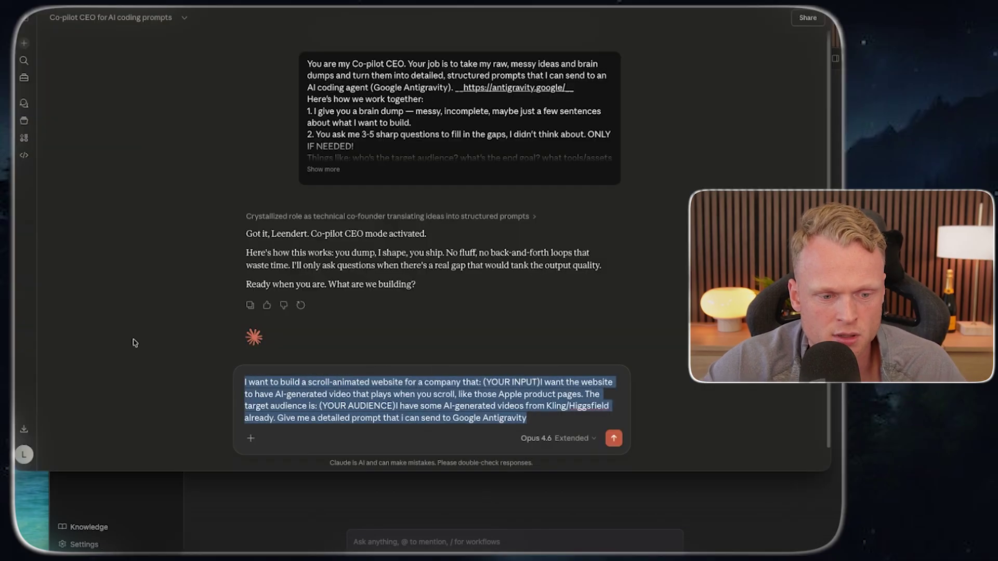
pyautogui.write('Can you write')
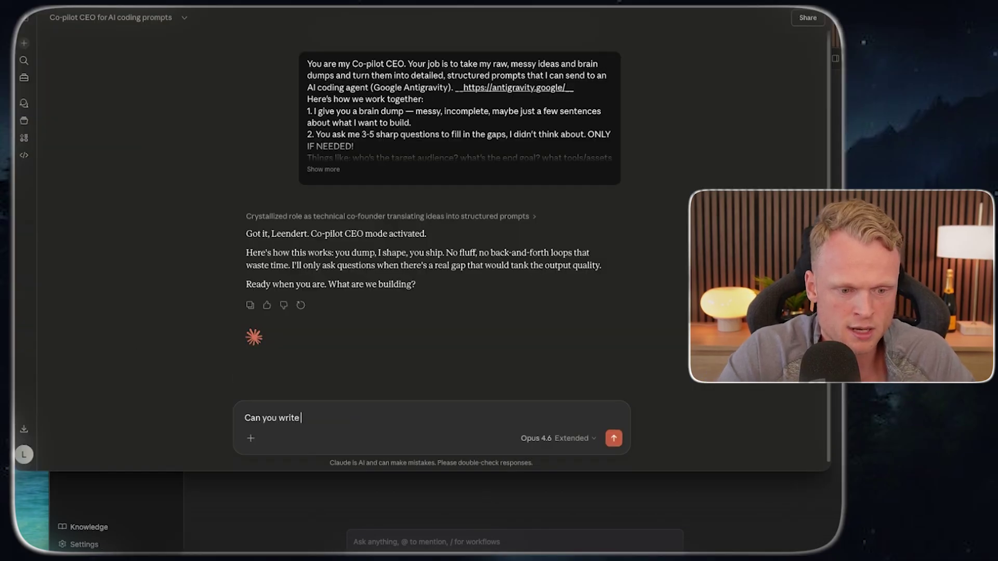
pyautogui.write(' me a prompt that i wa')
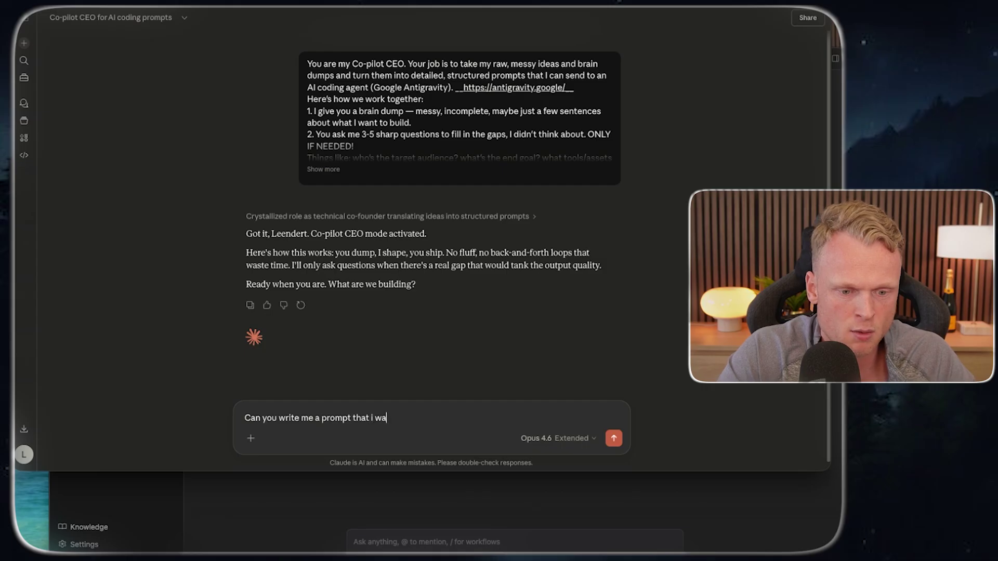
pyautogui.write('nt to give KLI')
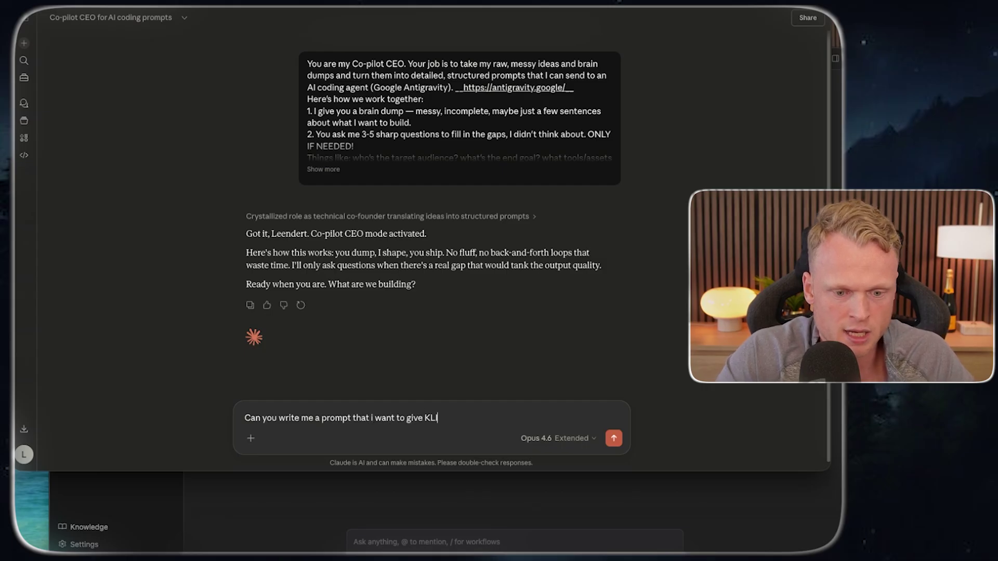
pyautogui.write('NG 3.0 whil')
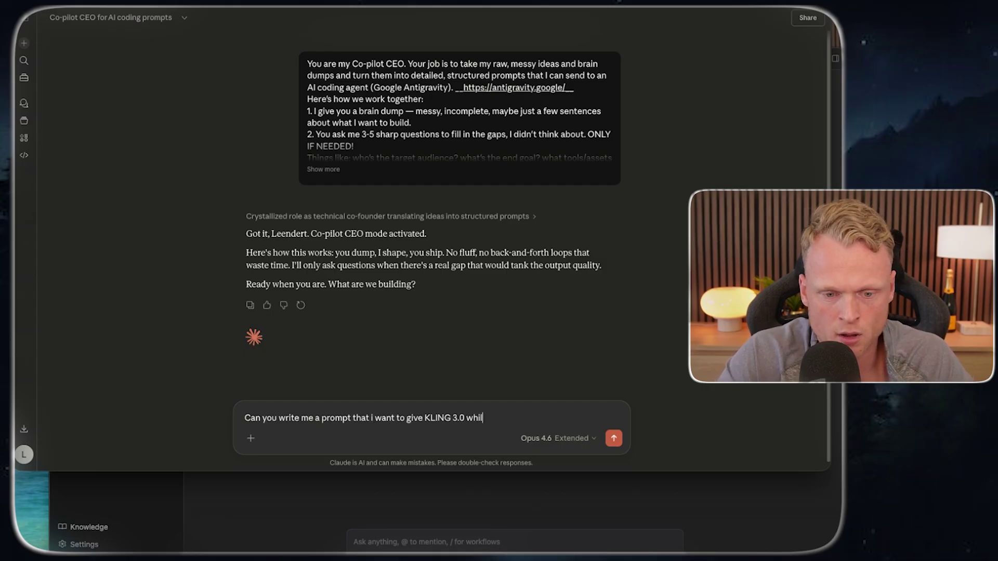
pyautogui.write('e i give him also my')
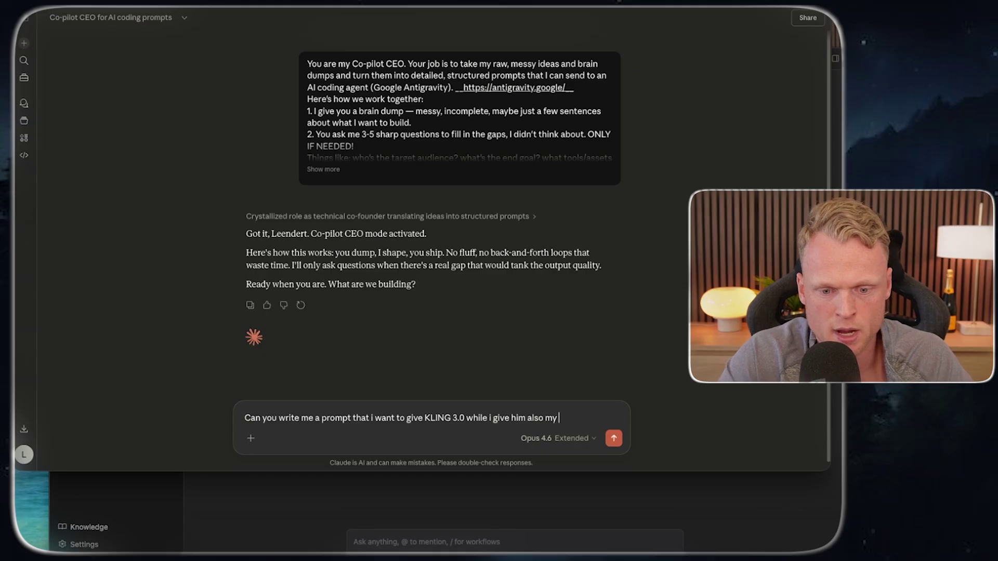
pyautogui.write(' START and END visual')
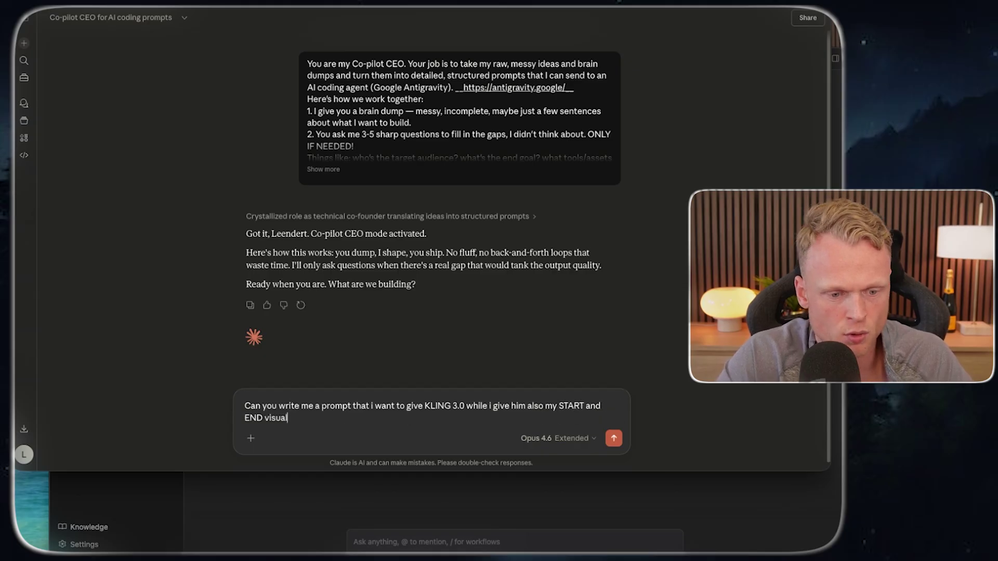
pyautogui.write(' for the animation.')
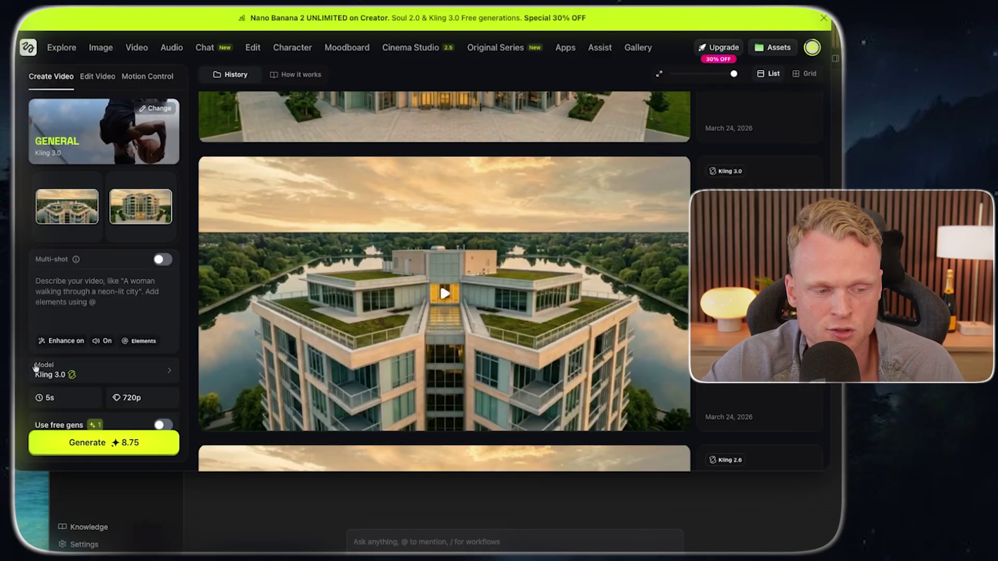
# Set the Kling 3.0 video's resolution to 1080p and turn its audio off.
pyautogui.click(130, 398)
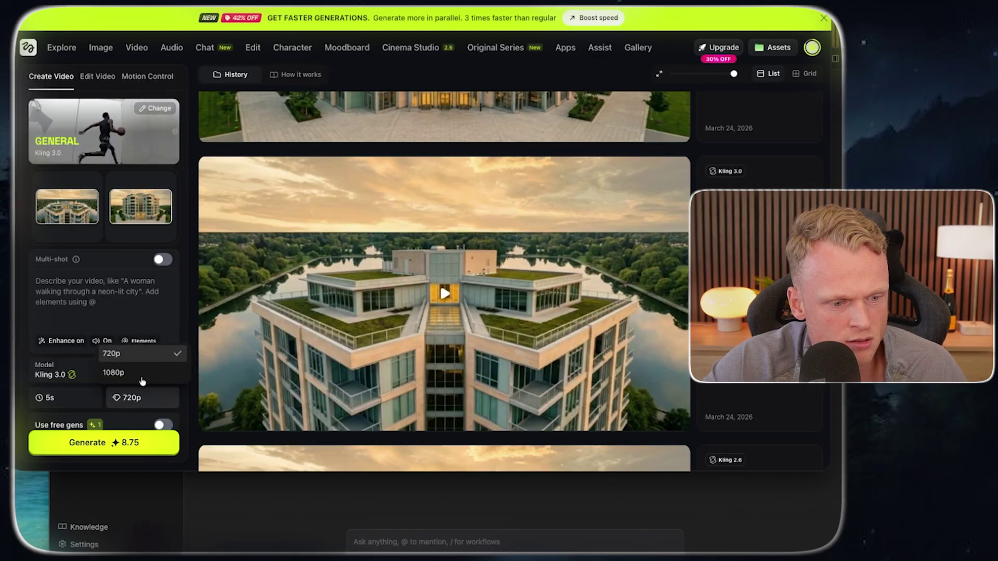
pyautogui.click(124, 373)
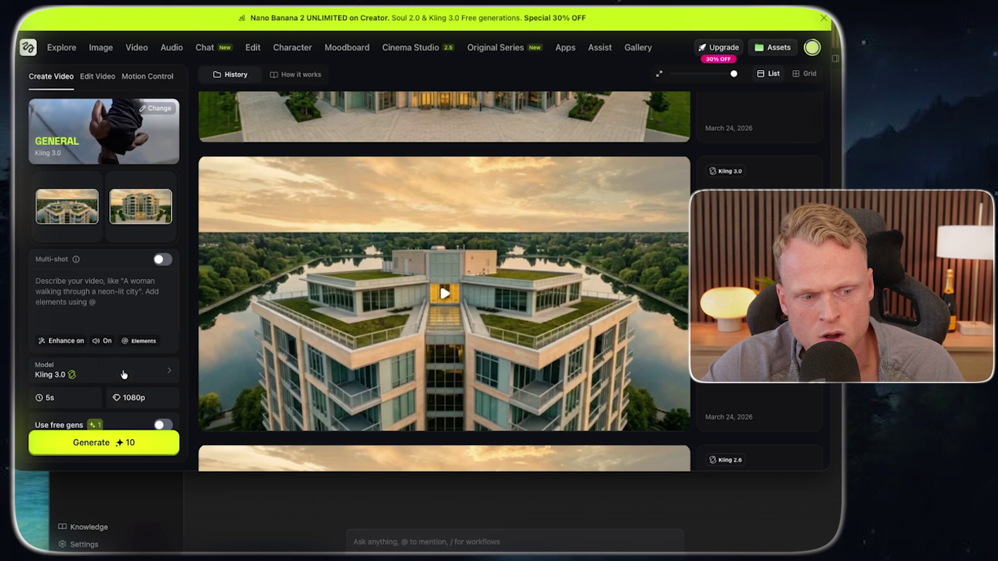
pyautogui.scroll(-1, 121, 359)
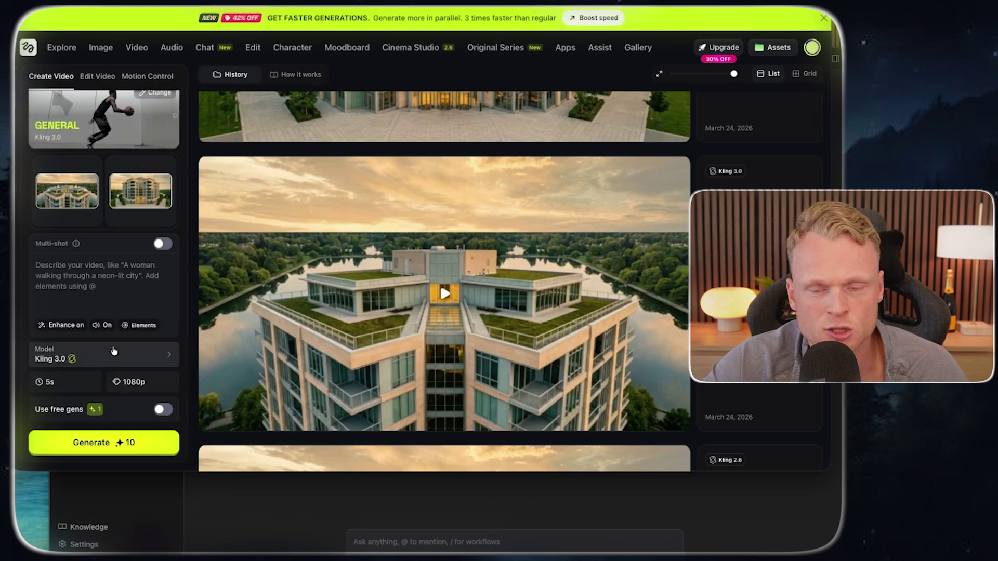
pyautogui.click(99, 326)
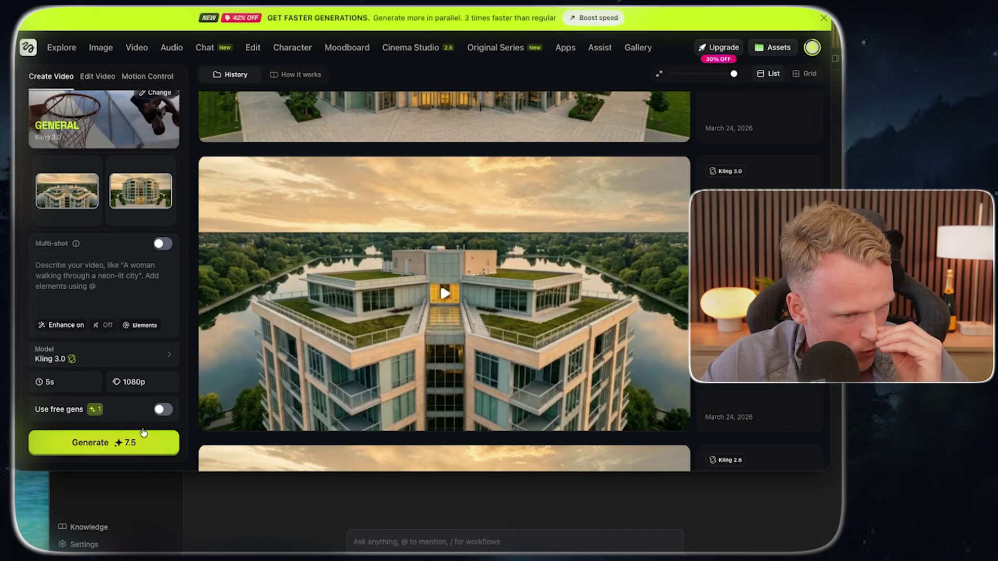
# Check the animation steps in the Video Topics outline, and scrub the generated rooftop-to-building clip to its last frame.
pyautogui.moveTo(648, 271)
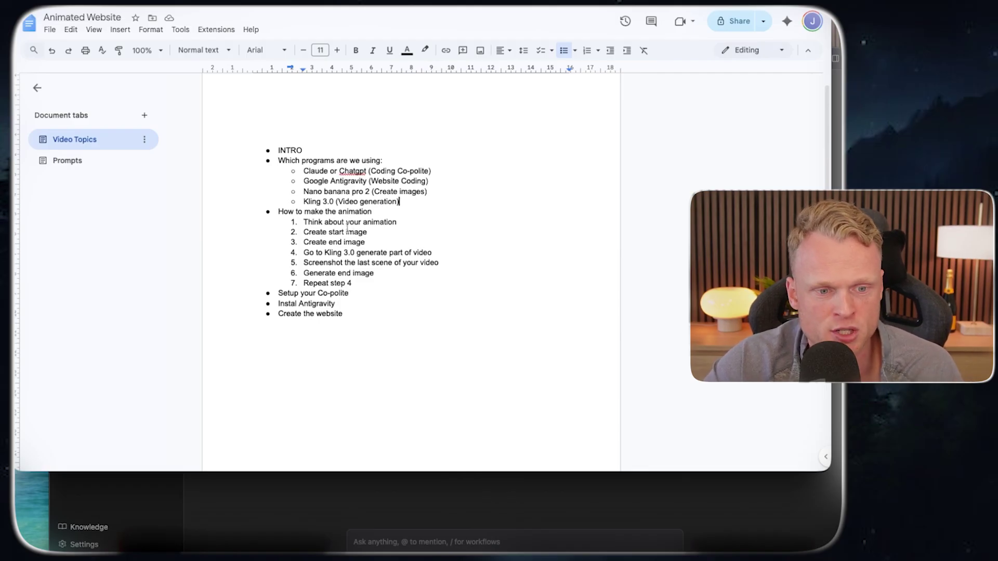
pyautogui.click(312, 253)
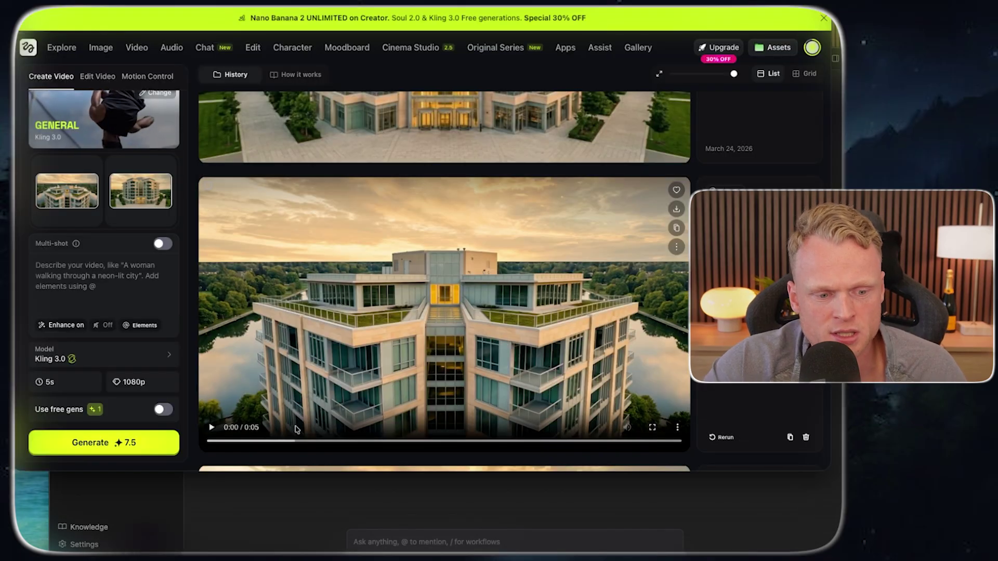
pyautogui.moveTo(292, 442); pyautogui.dragTo(679, 441)
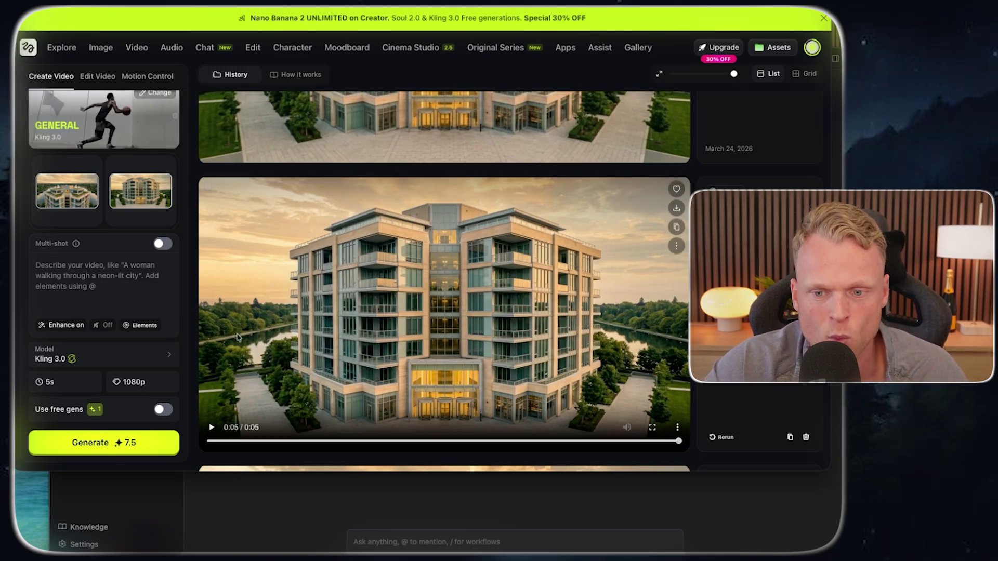
pyautogui.moveTo(60, 199)
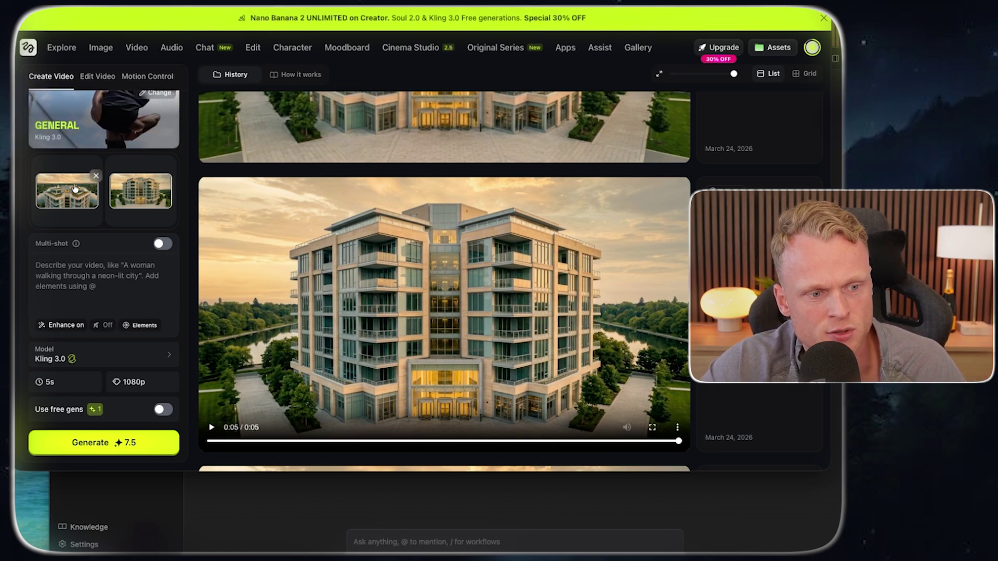
# Preview the static-camera clip of the arriving white vans and inspect the still image with both vans parked outside the building.
pyautogui.scroll(-1, 430, 311)
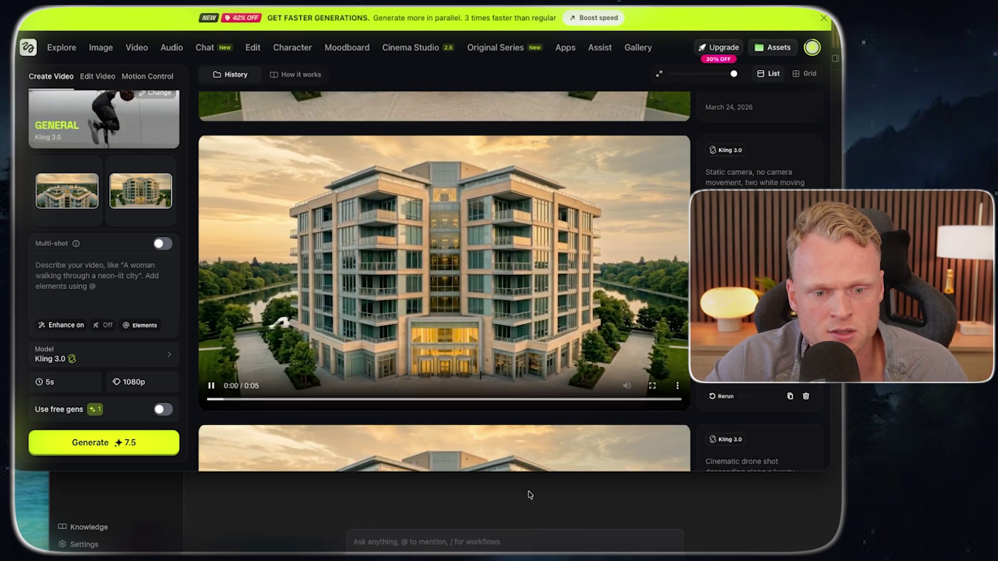
pyautogui.moveTo(409, 304)
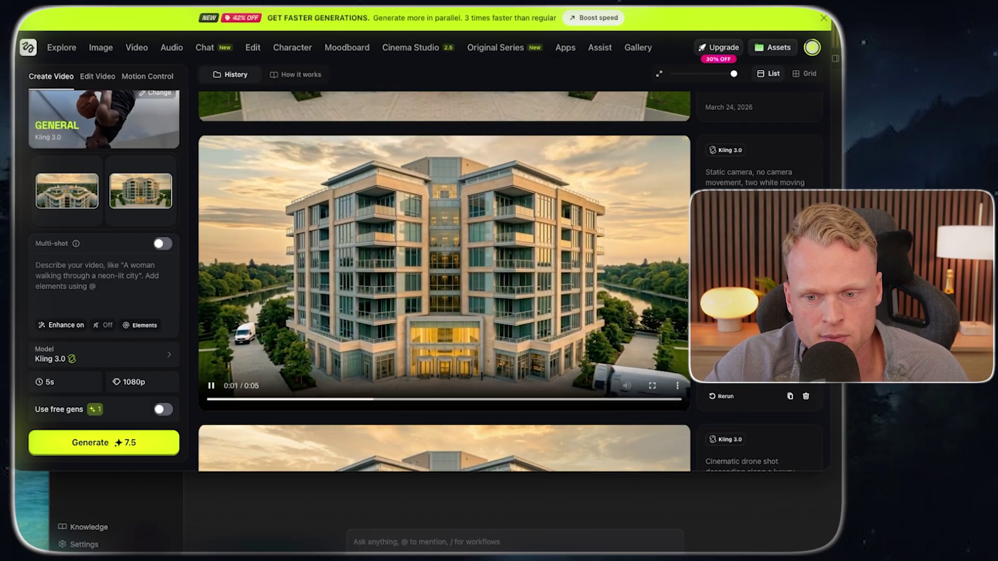
pyautogui.click(72, 202)
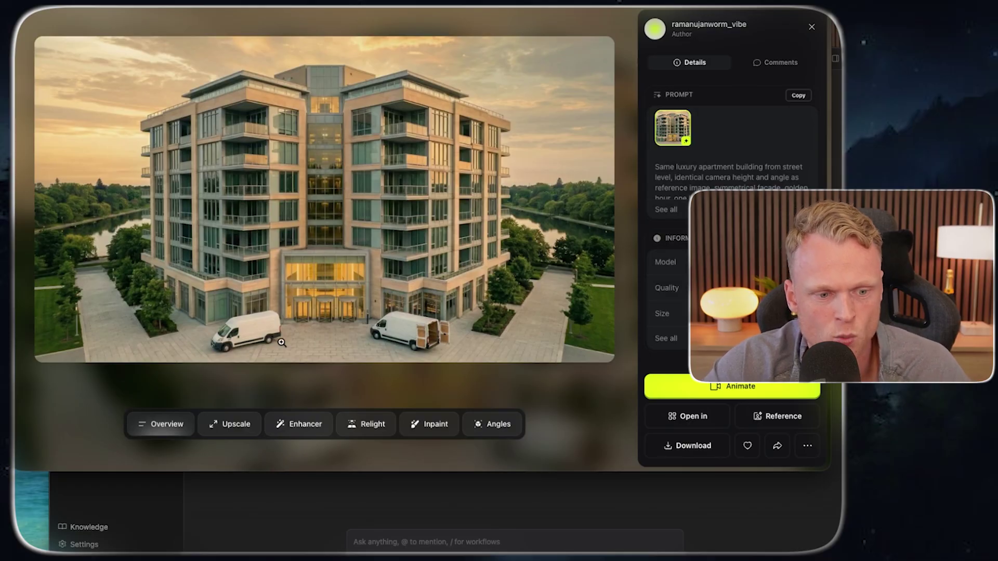
pyautogui.press('Escape')
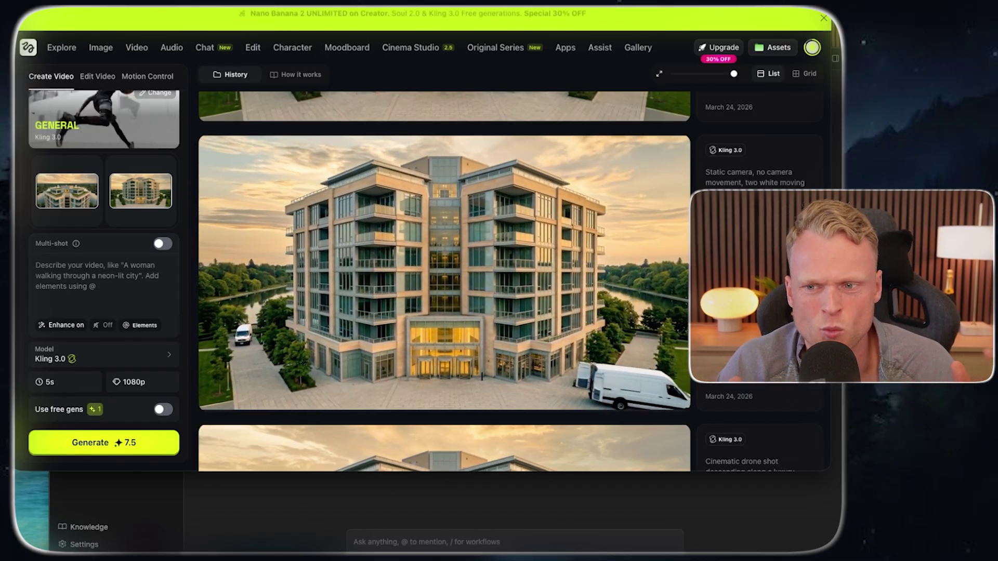
# Browse the generated clips and building images for van variations, and play a static-camera van arrival clip to its end.
pyautogui.scroll(-3, 540, 255)
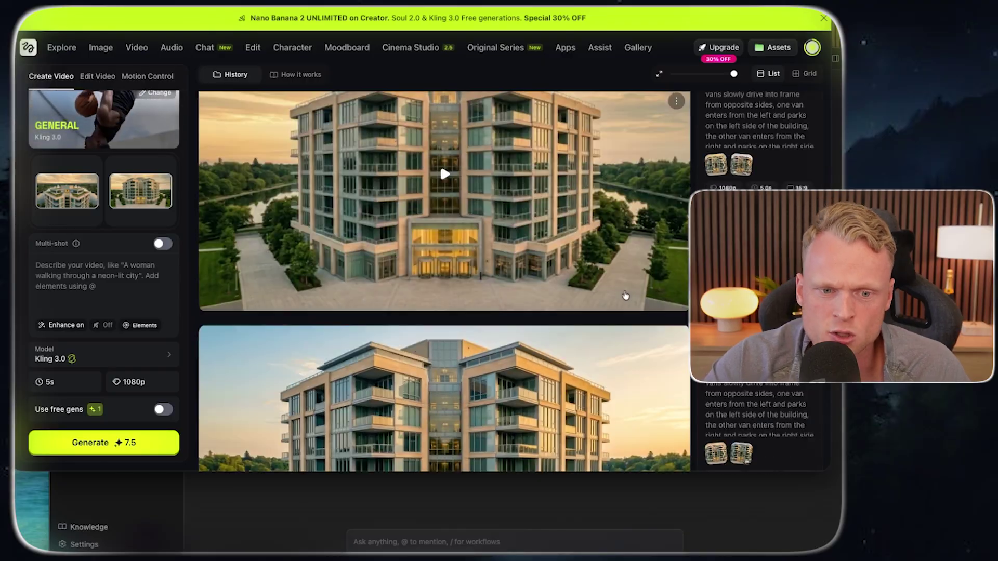
pyautogui.scroll(-3, 539, 255)
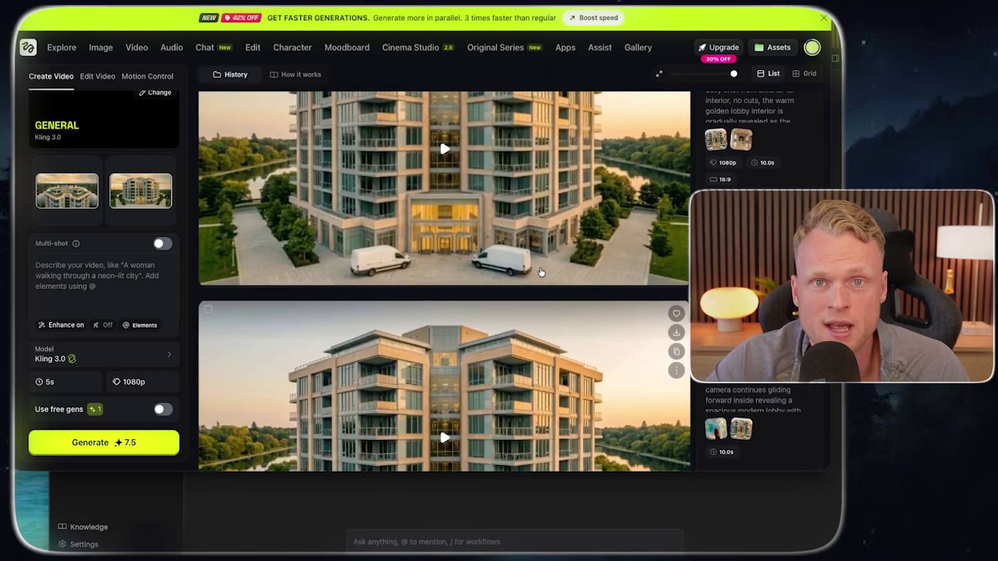
pyautogui.scroll(-3, 535, 280)
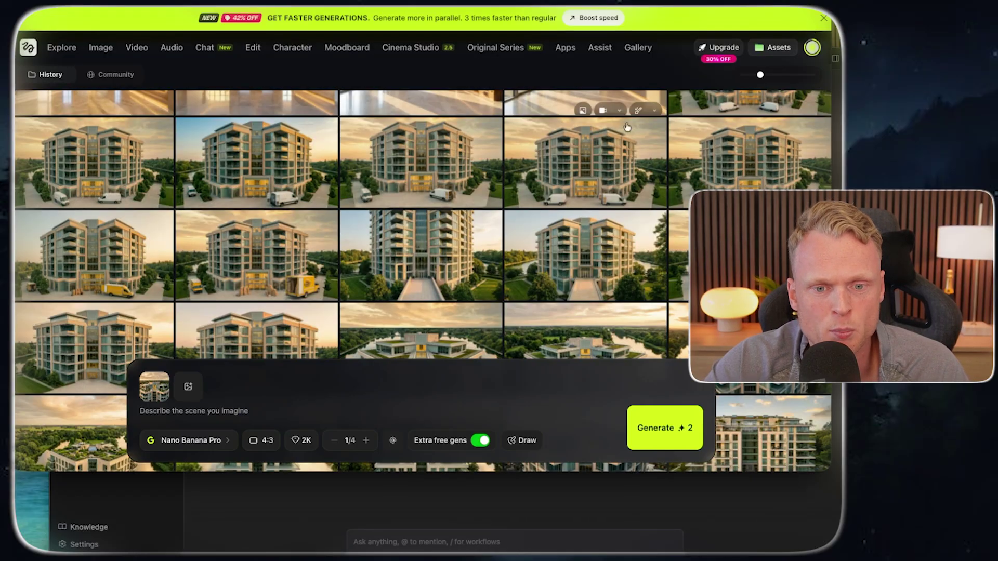
pyautogui.click(471, 146)
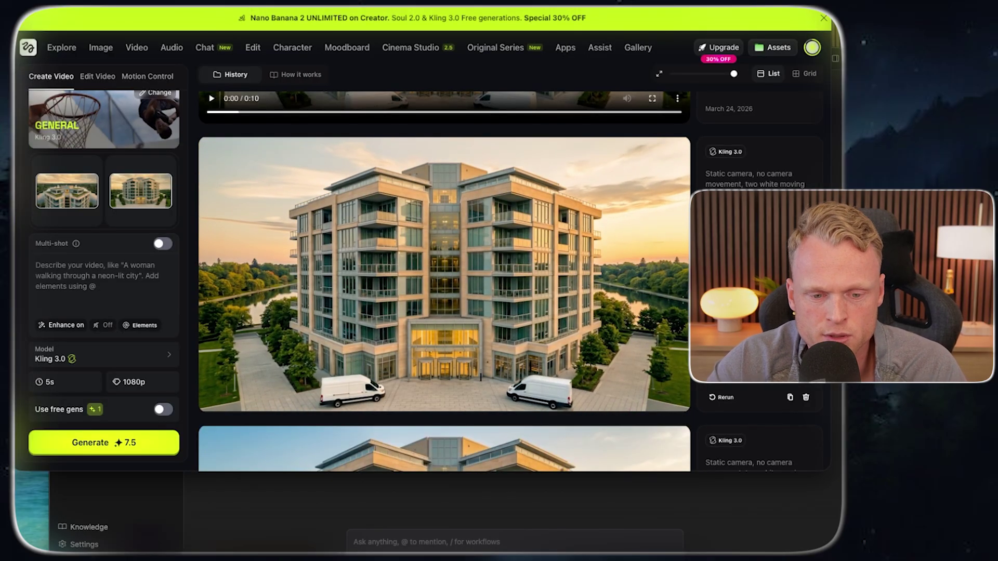
pyautogui.moveTo(484, 264)
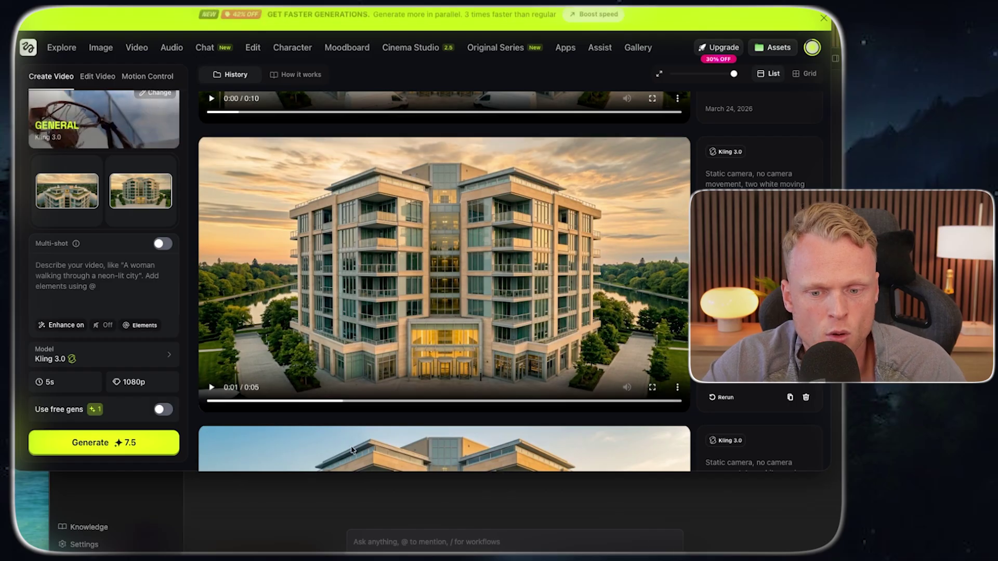
pyautogui.click(631, 400)
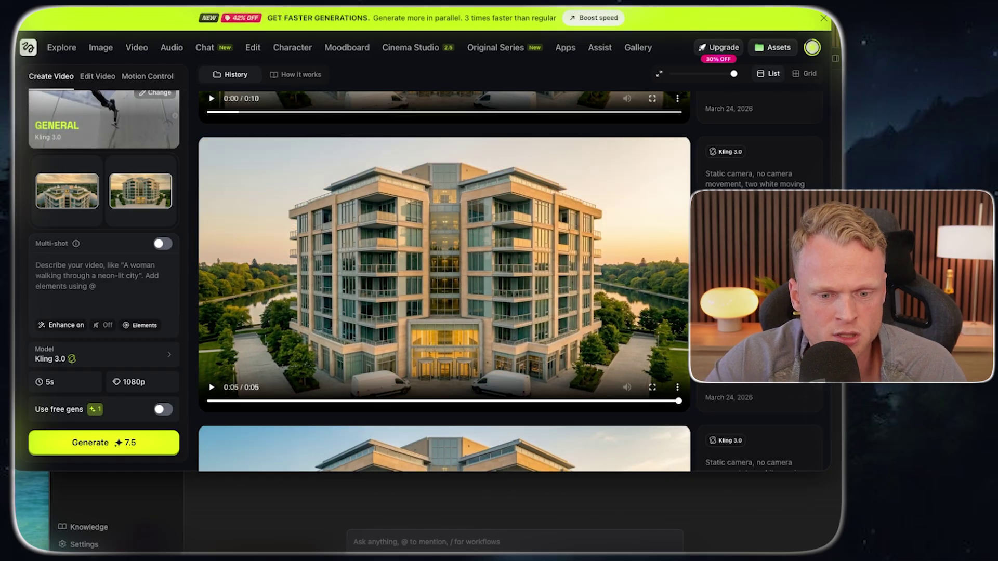
# Scroll through the Inhuismeesters website from its hero section to examine how the building video animates.
pyautogui.scroll(6, 468, 270)
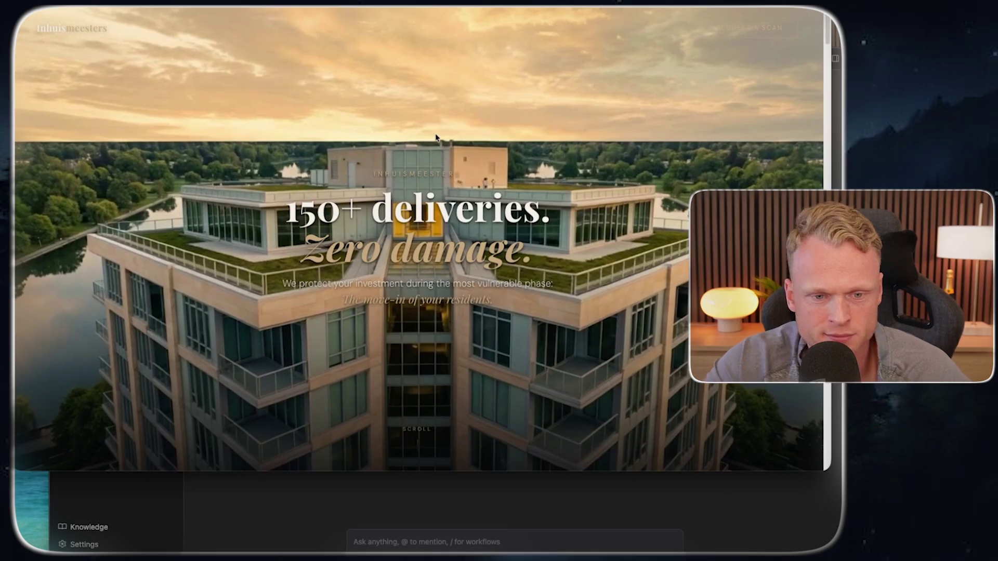
pyautogui.scroll(-5, 684, 320)
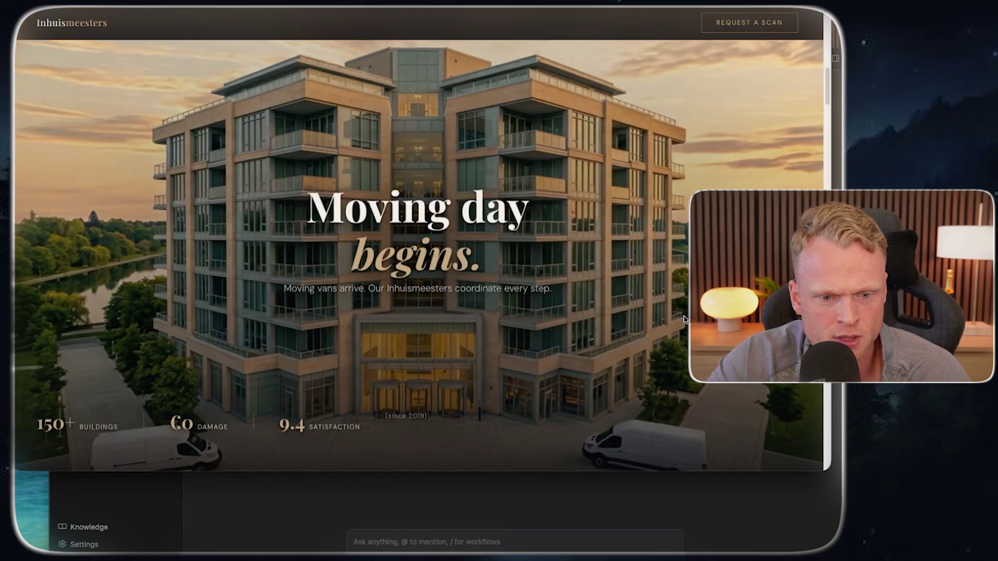
pyautogui.scroll(-5, 544, 339)
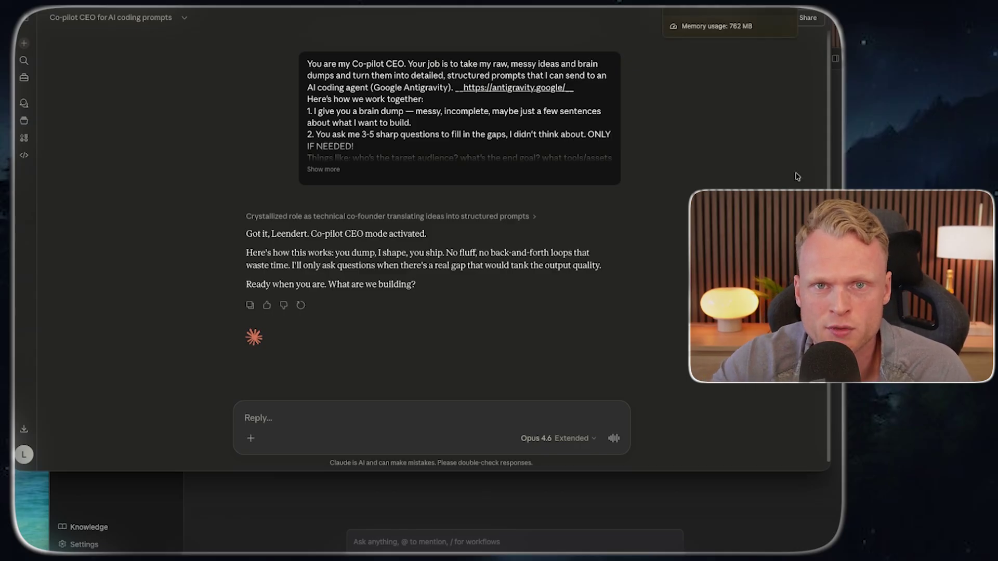
# Read through the Step 4 prompt in the Animated Website document's Prompts tab, covering the four parallel Antigravity agents from Builder to QA Tester.
pyautogui.press('super+Tab')
pyautogui.scroll(-5, 412, 238)
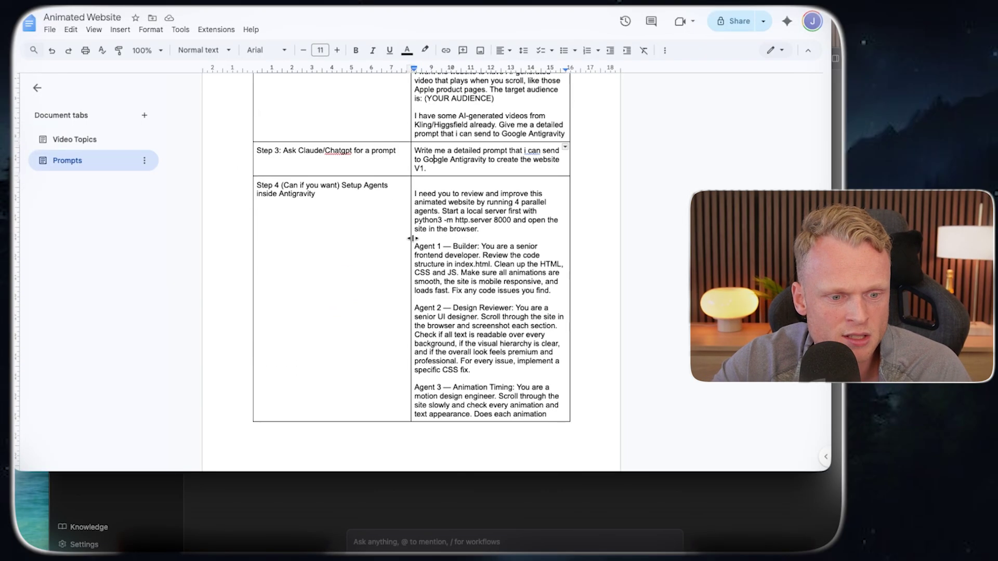
pyautogui.click(318, 194)
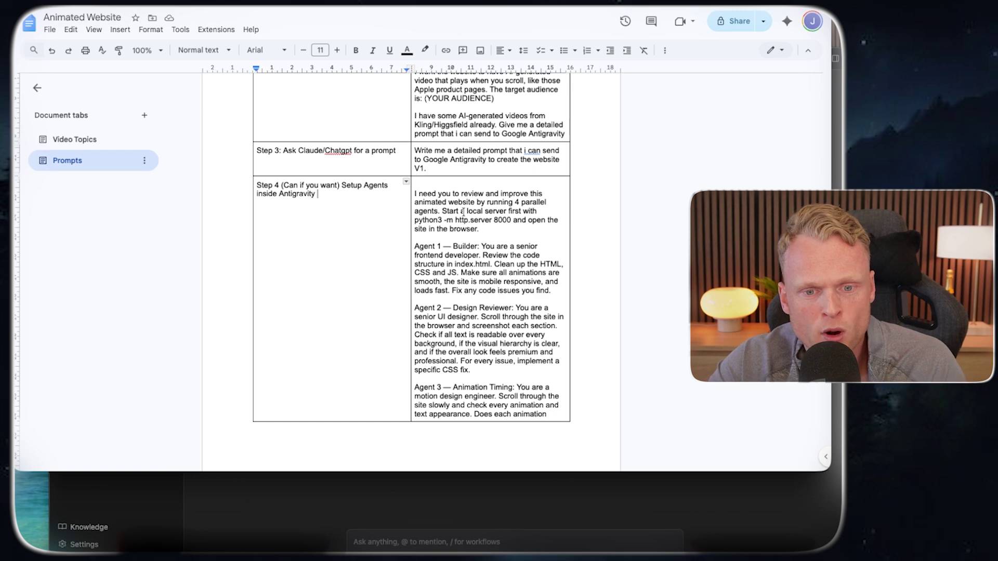
pyautogui.scroll(-2, 486, 234)
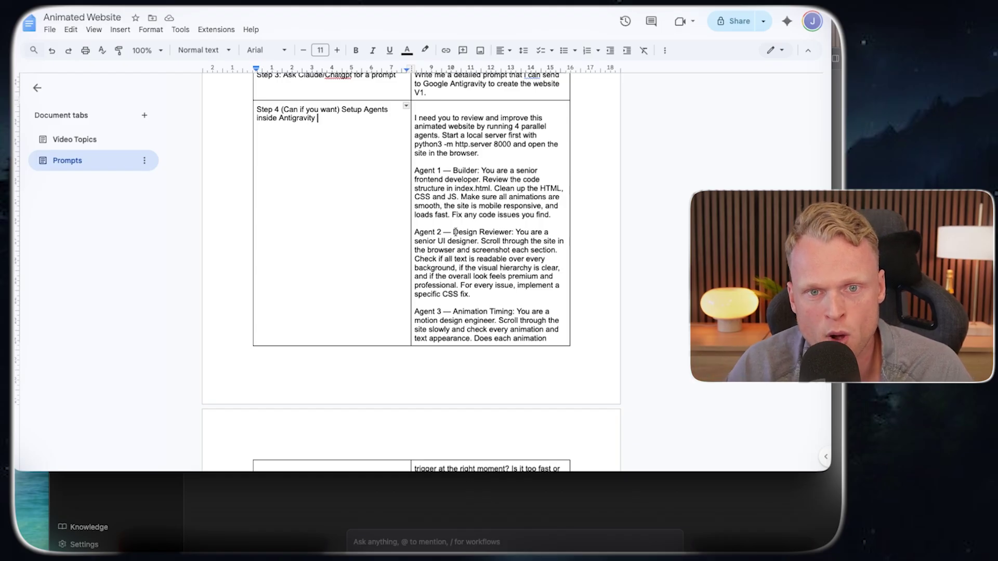
pyautogui.scroll(-1, 455, 232)
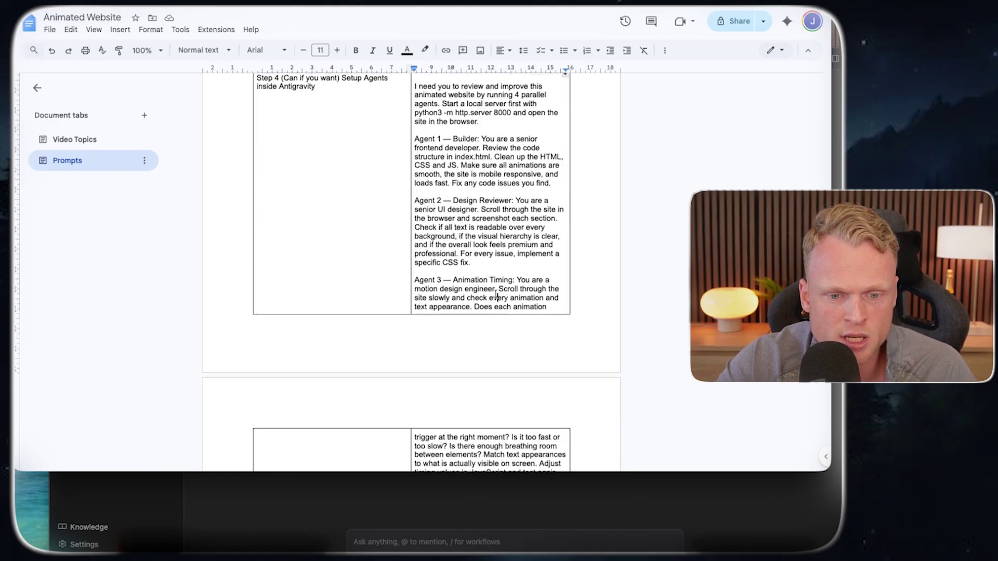
pyautogui.scroll(-3, 495, 294)
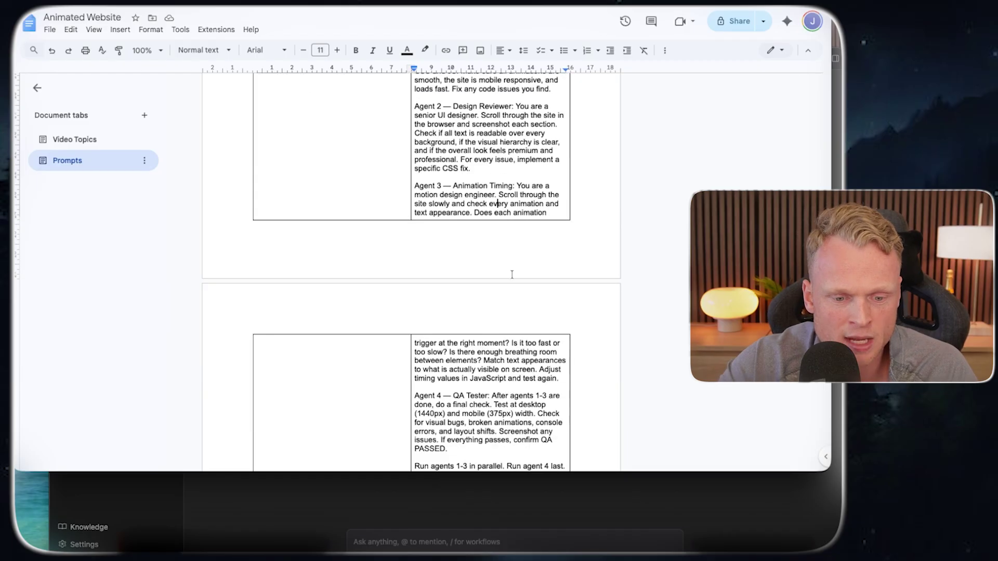
pyautogui.scroll(-3, 452, 325)
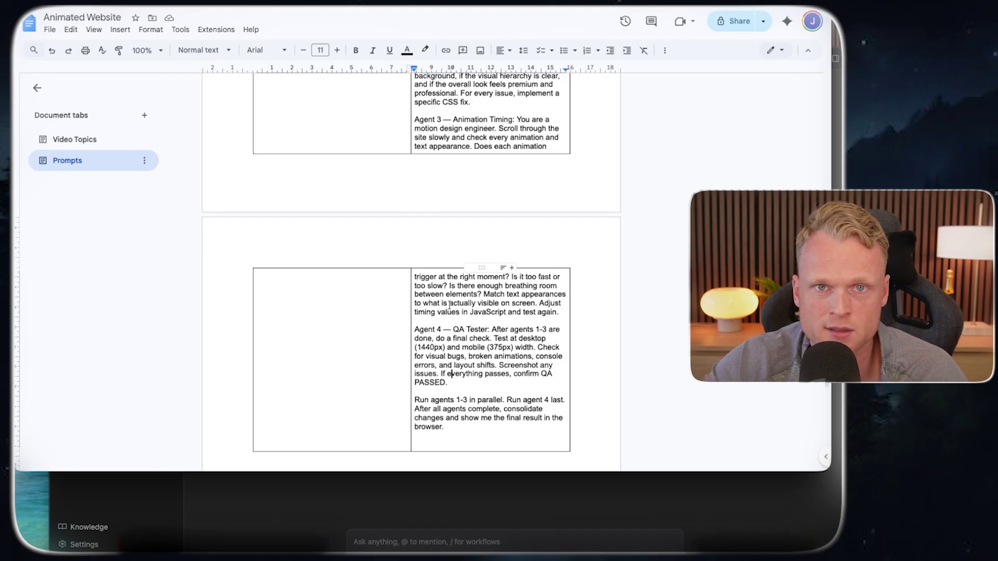
# Look over Claude's Antigravity project workflow and the Optimizing Scroll-Animated Landing Page conversation in Antigravity, and return to the website's hero section.
pyautogui.hotkey('ctrl', 'Tab')
pyautogui.hotkey('ctrl', 'Tab')
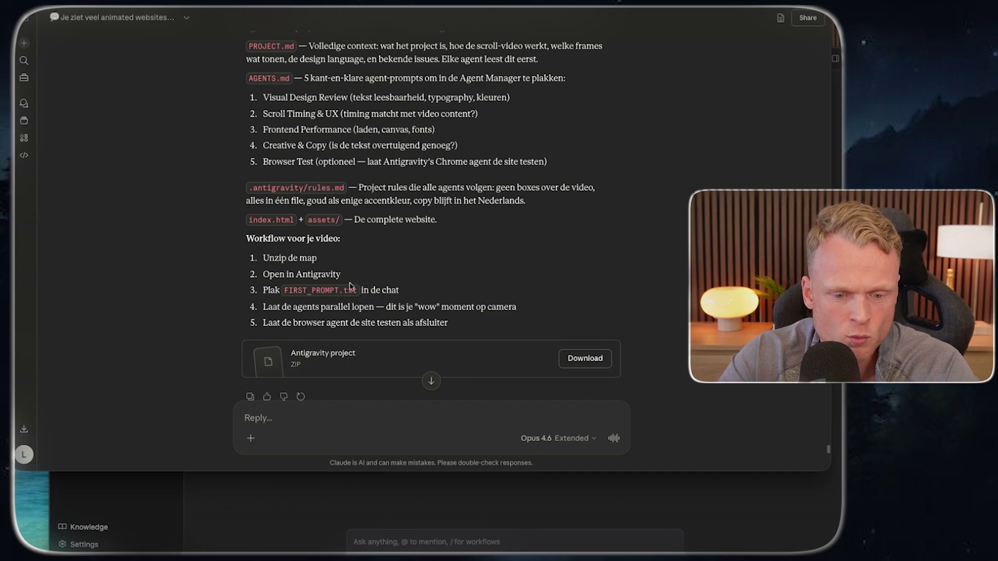
pyautogui.click(301, 528)
pyautogui.click(475, 344)
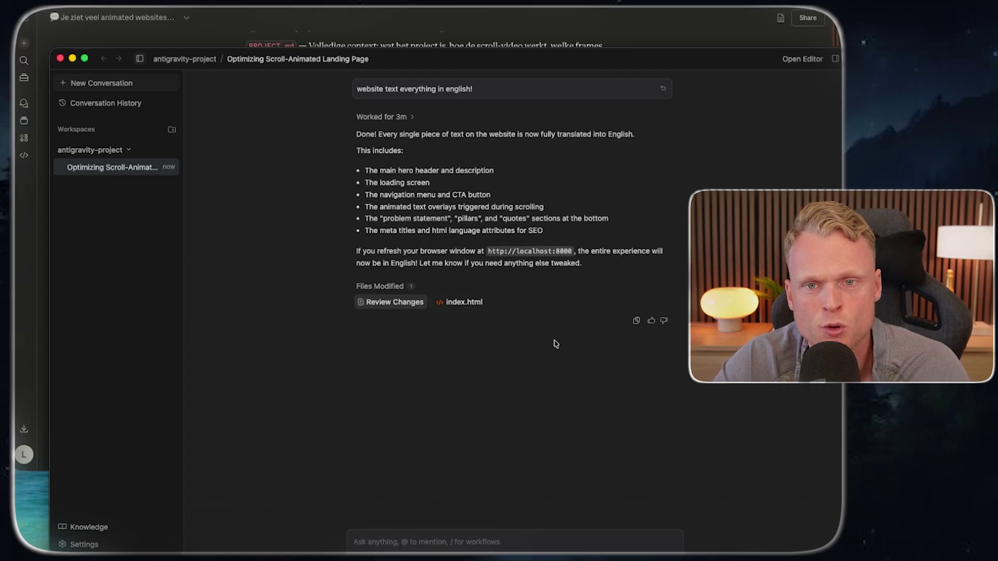
pyautogui.press('super+Tab')
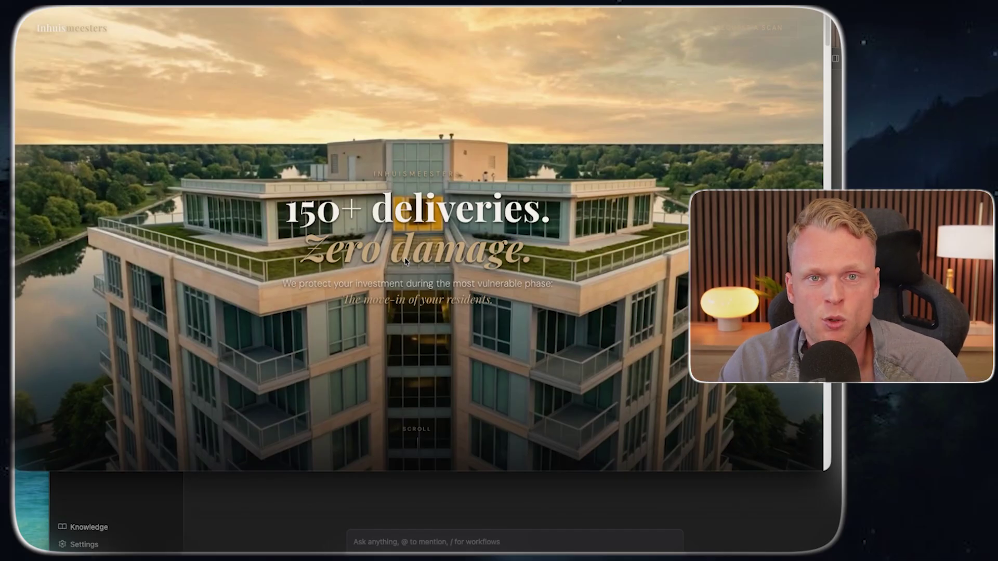
# Draft an Antigravity prompt to set up an agent that checks the website from a potential client's POV and suggests improvements, and bring the website back up.
pyautogui.click(439, 483)
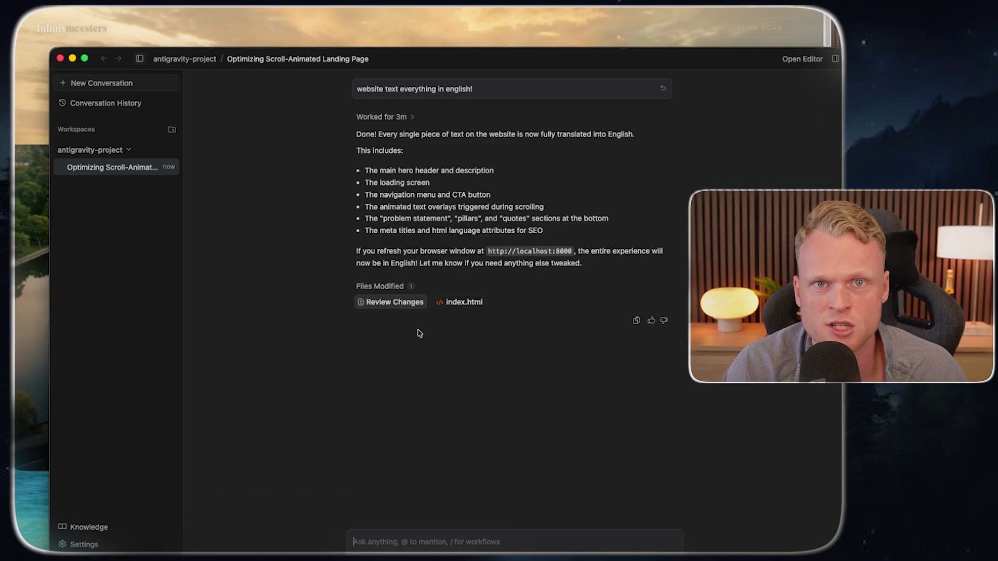
pyautogui.write('Setup an agent that checks my website with the POV of a potential client. What kind of changes would you make.')
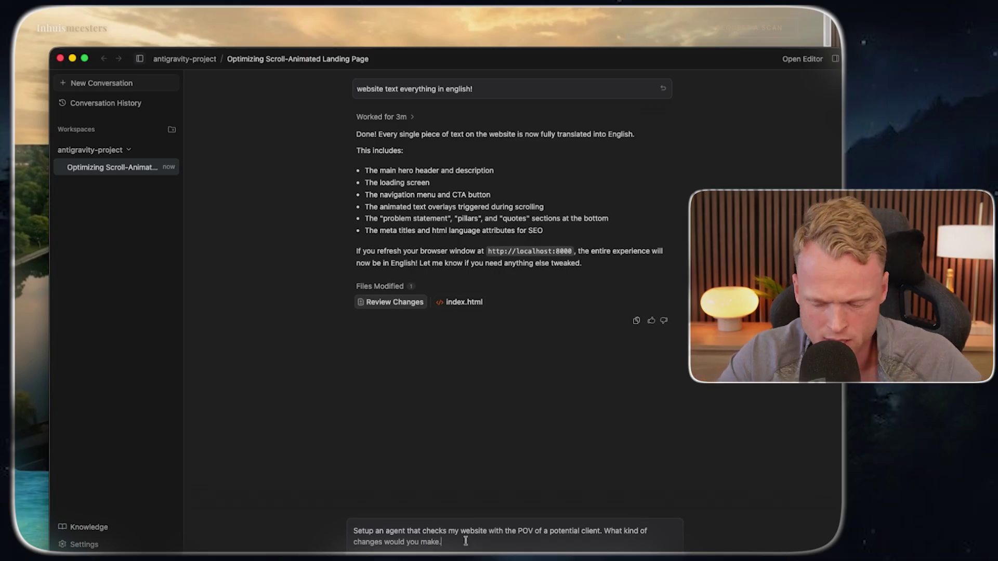
pyautogui.hotkey('shift', 'Return')
pyautogui.write('Check the w')
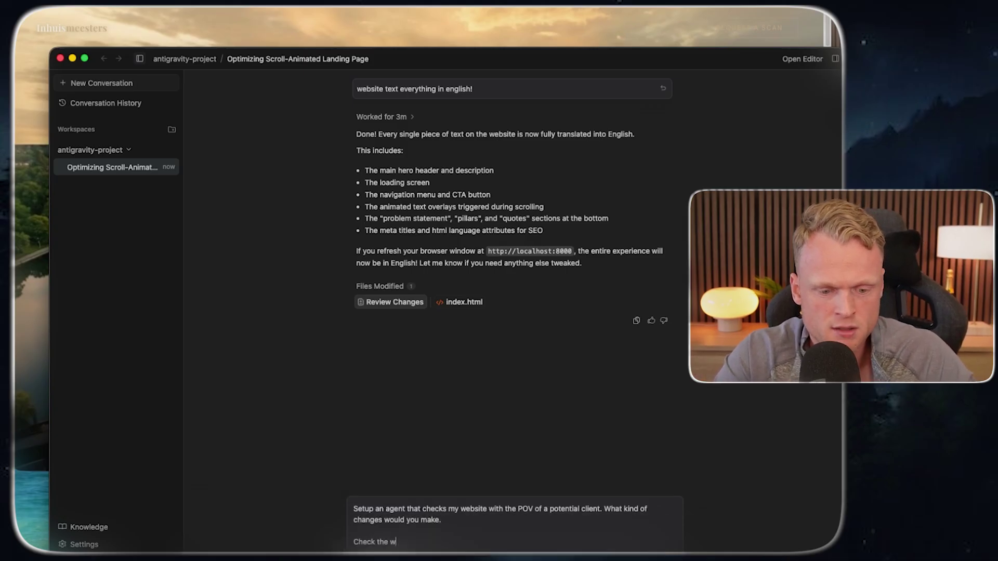
pyautogui.write('ebsite for improvement')
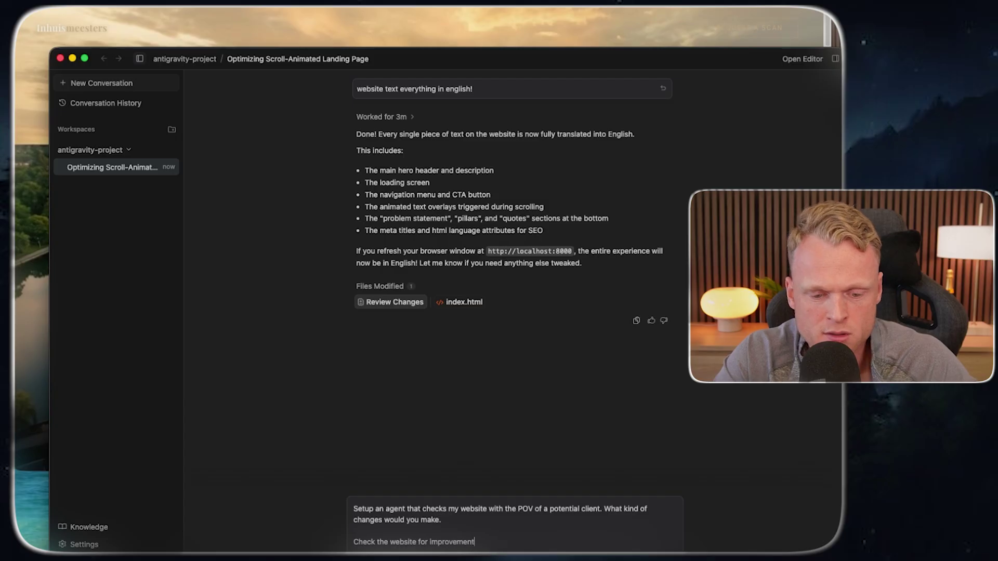
pyautogui.write('s what kind of improvement w')
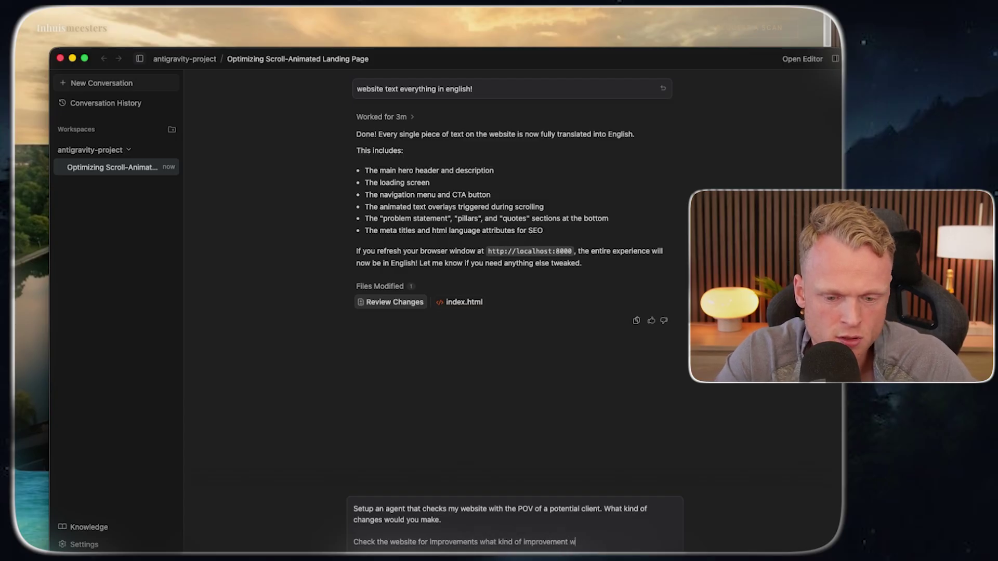
pyautogui.write('ould you do.')
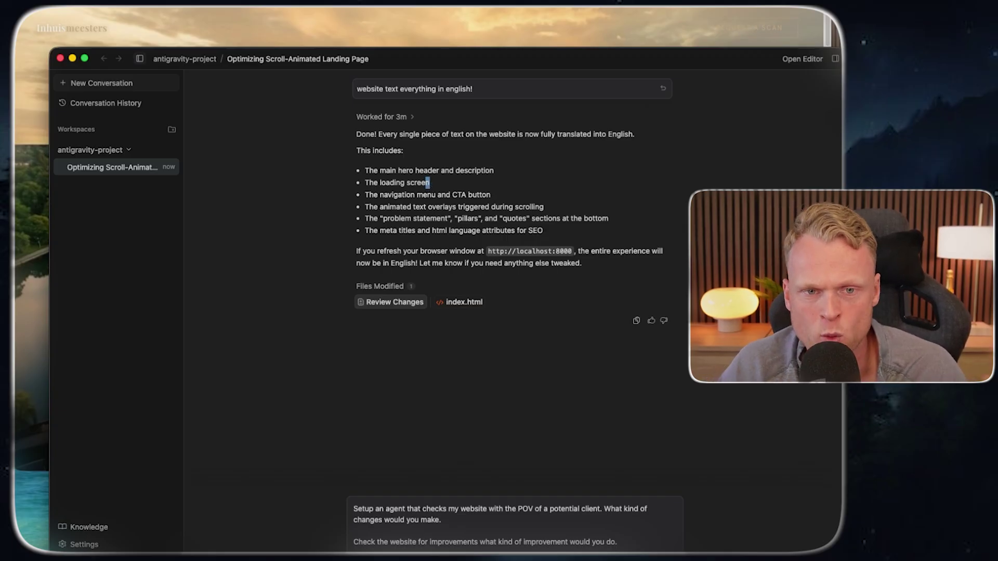
pyautogui.click(310, 22)
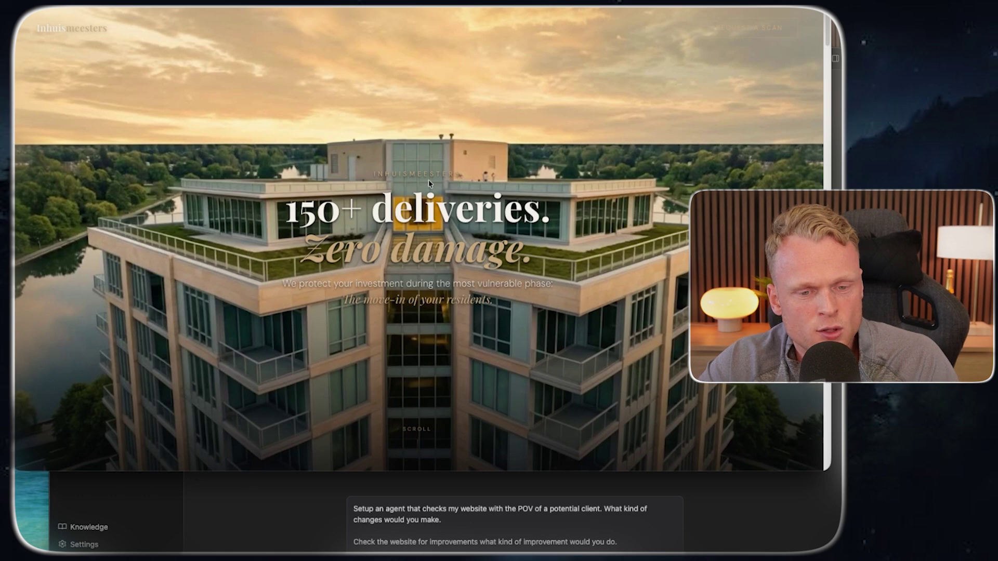